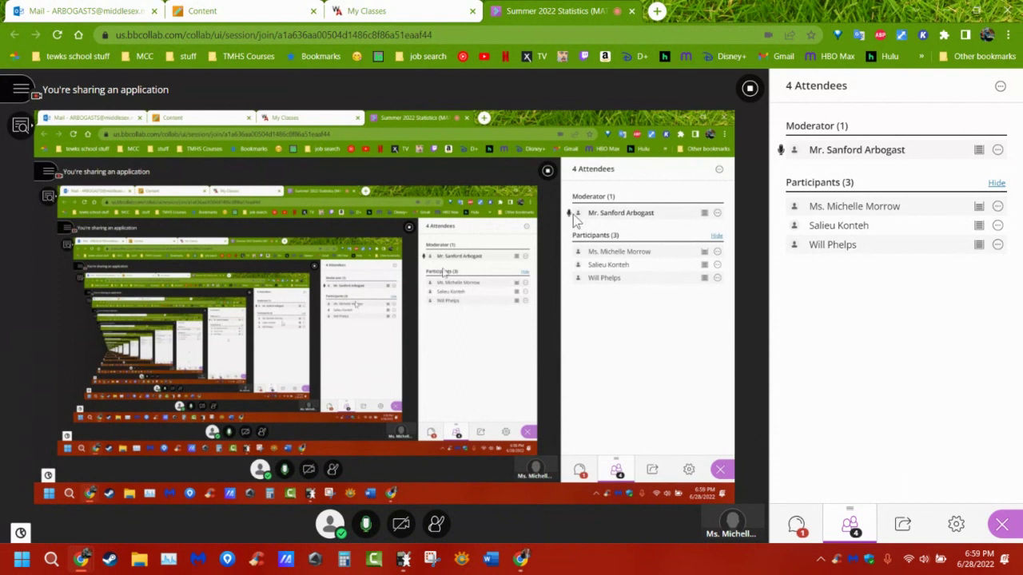
# Step: Open the Class Calendar from the Statistics course's Syllabus & Text page in Blackboard and view the June through August schedule
pyautogui.click(242, 13)
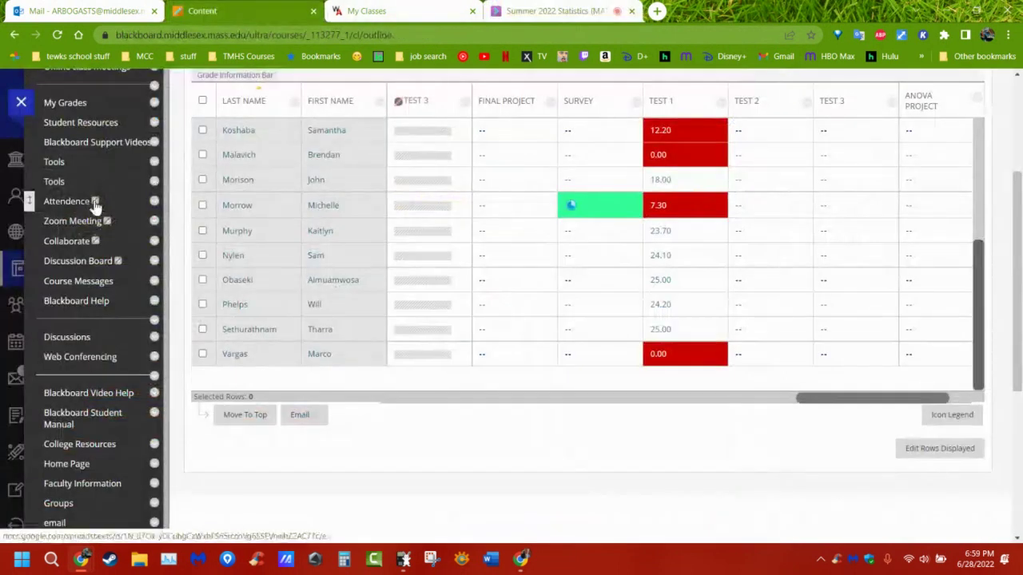
pyautogui.scroll(3, 86, 175)
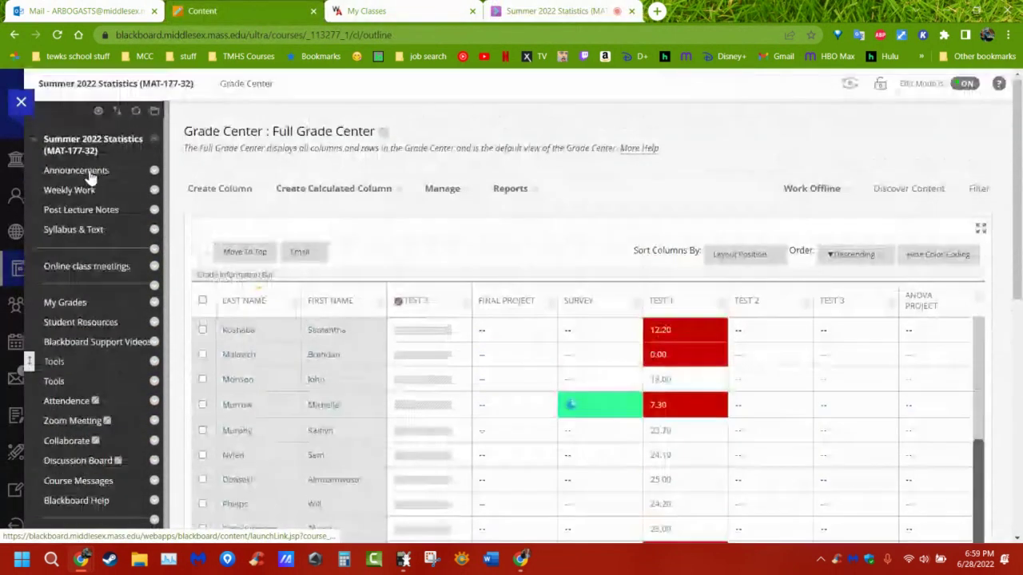
pyautogui.click(65, 229)
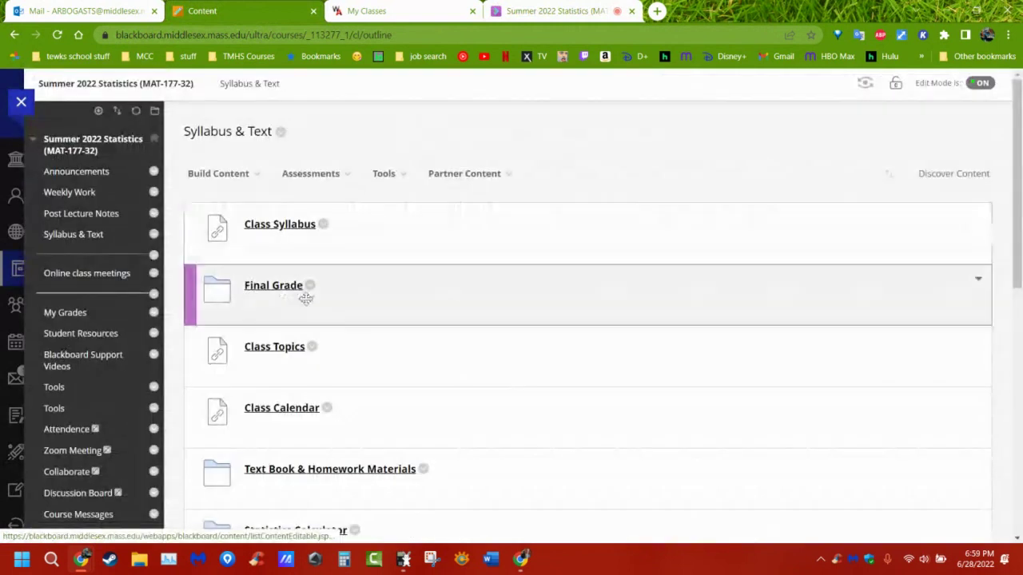
pyautogui.scroll(-1, 300, 300)
pyautogui.scroll(1, 295, 302)
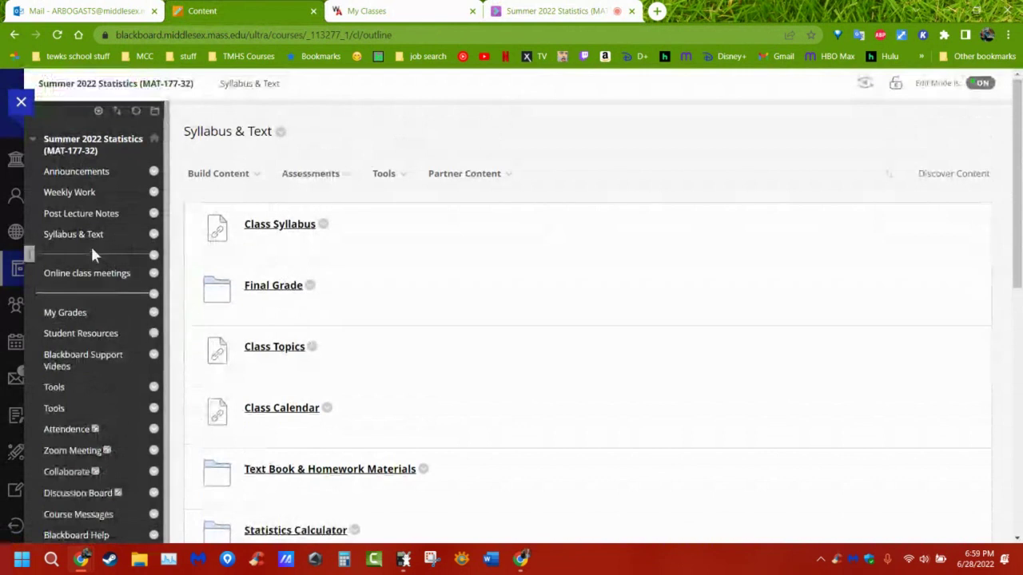
pyautogui.click(71, 232)
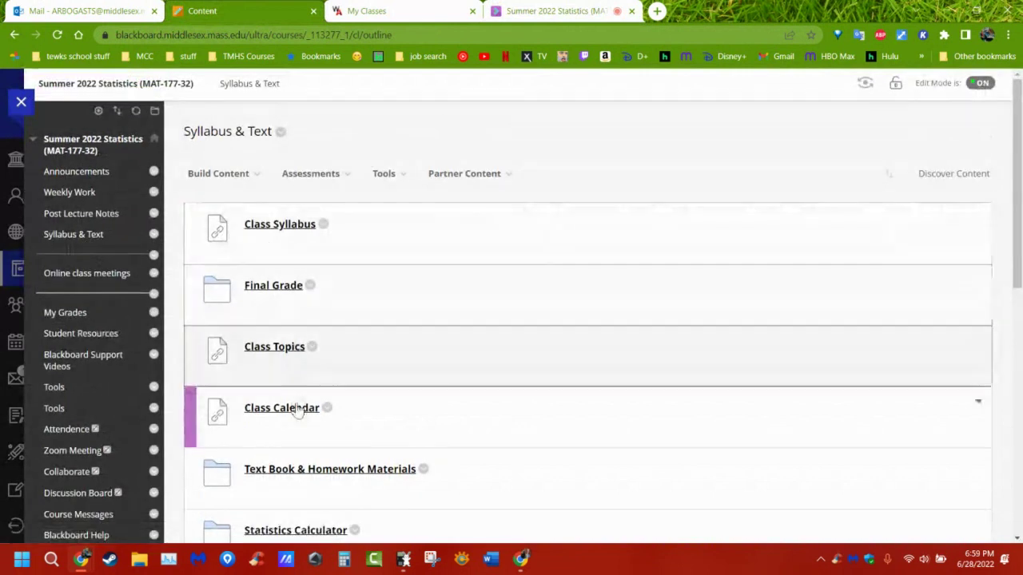
pyautogui.click(287, 414)
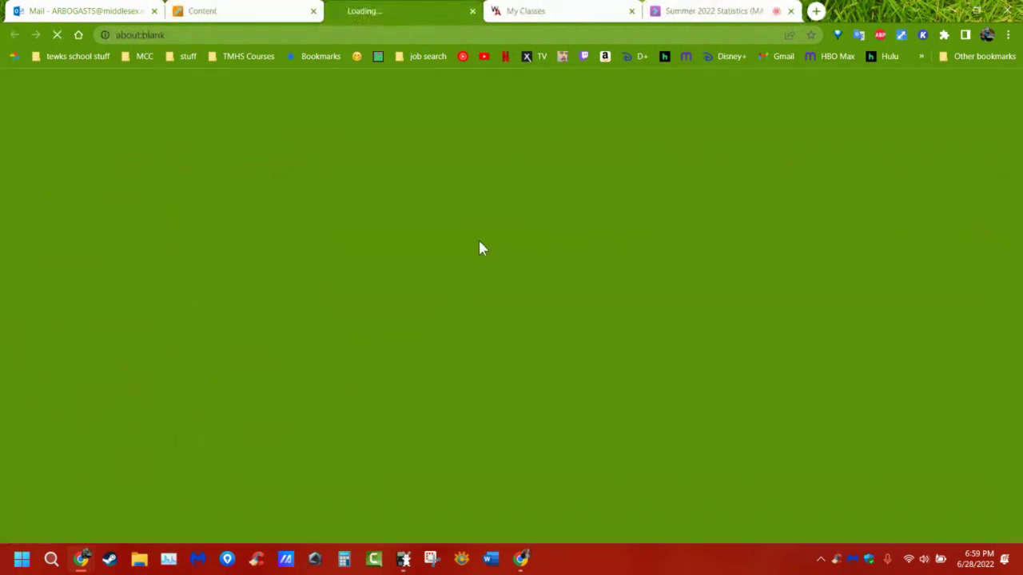
pyautogui.scroll(-3, 479, 248)
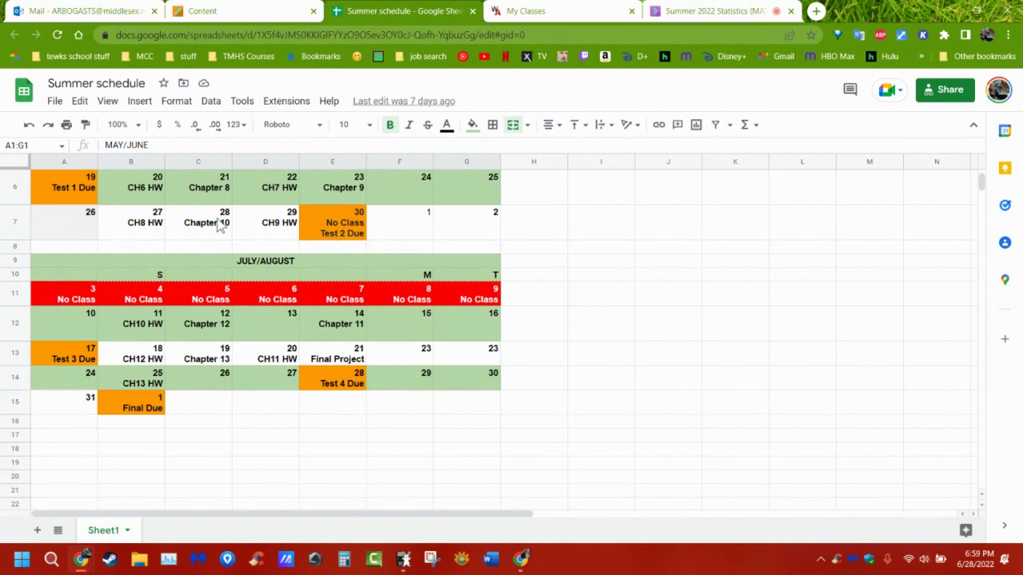
pyautogui.click(134, 18)
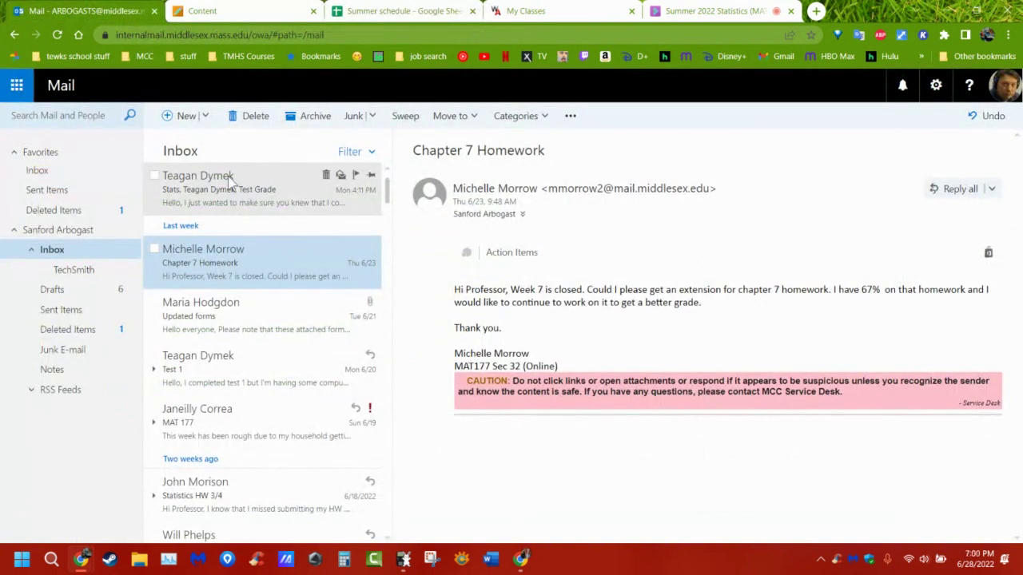
pyautogui.click(527, 11)
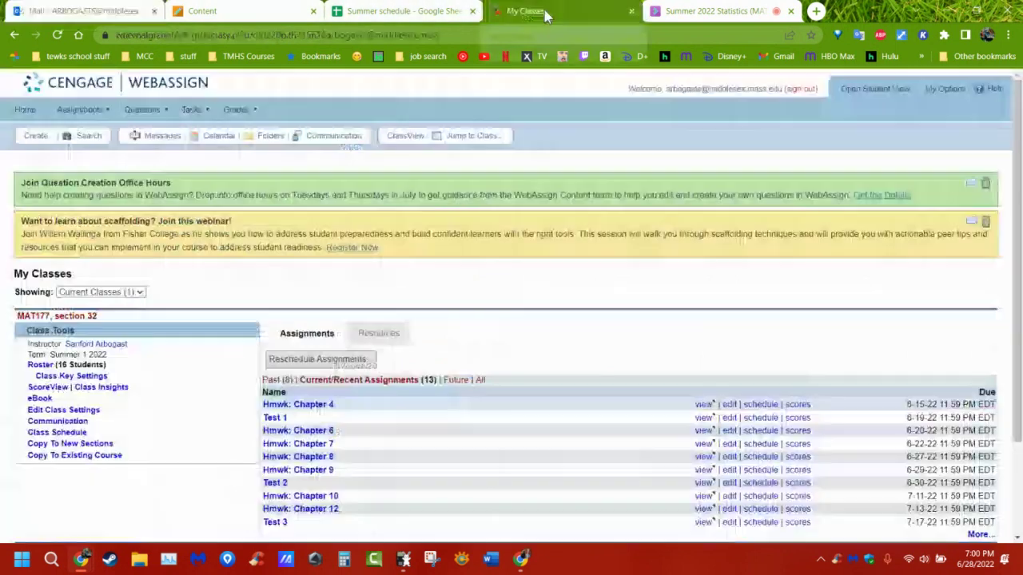
pyautogui.click(280, 14)
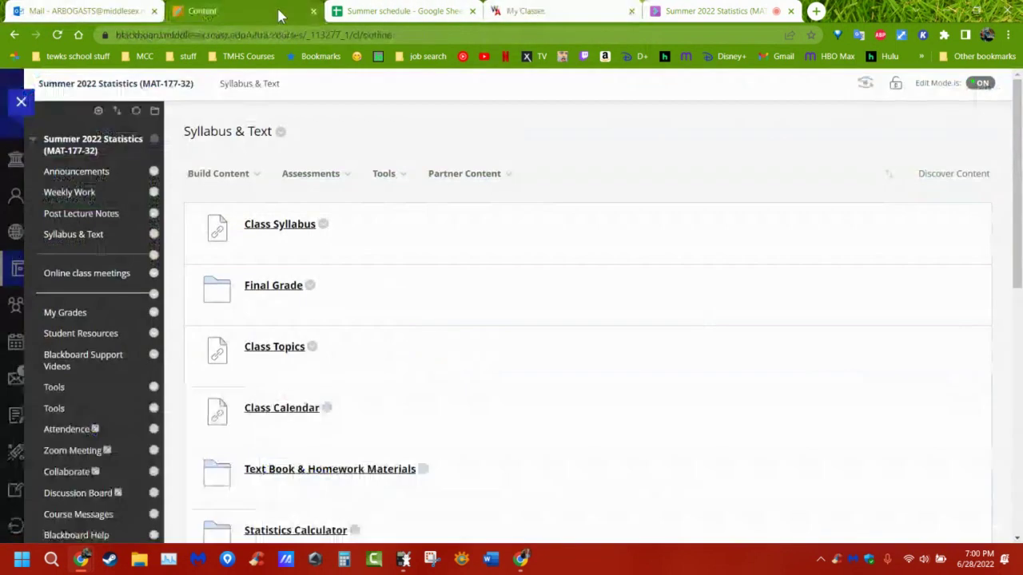
pyautogui.click(357, 18)
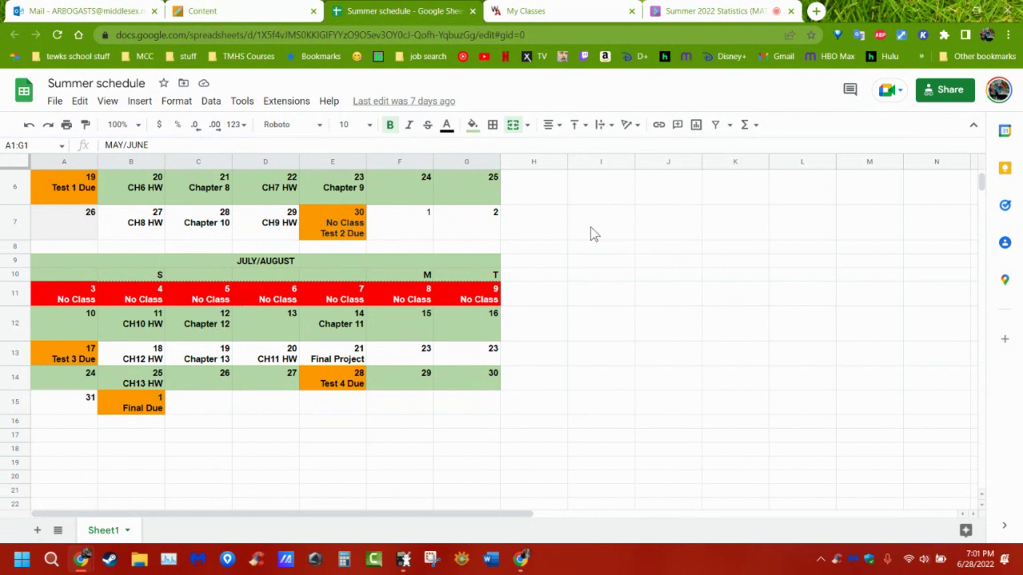
# Step: Switch to WebAssign, review the student roster of MAT177, section 32, and return to the My Classes page
pyautogui.click(559, 11)
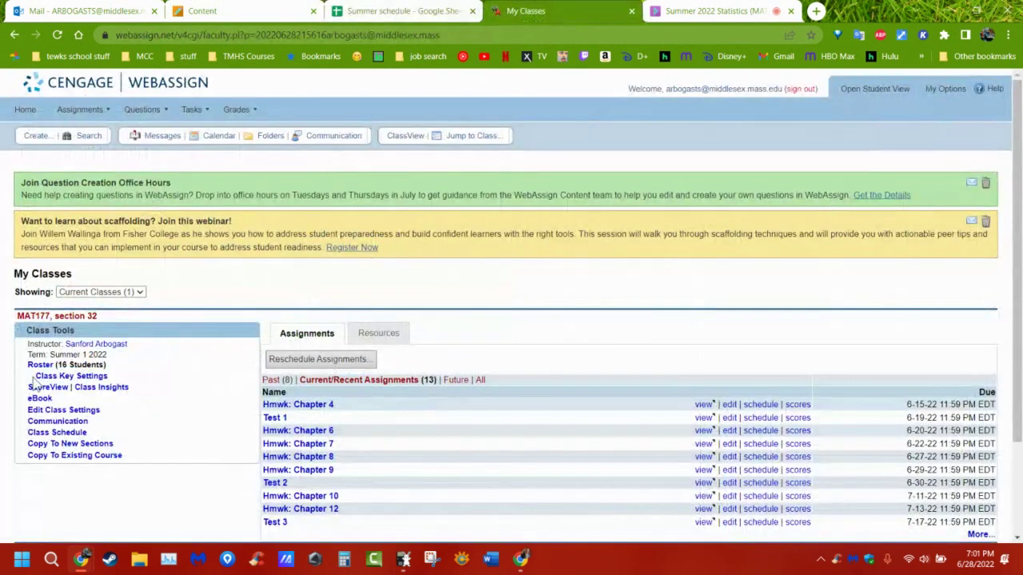
pyautogui.click(40, 366)
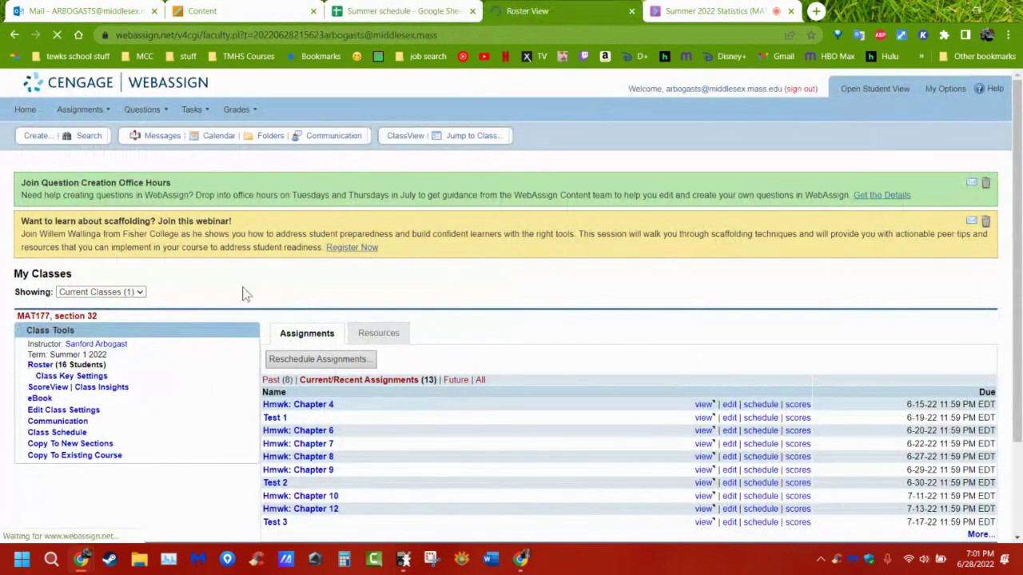
pyautogui.scroll(-3, 389, 276)
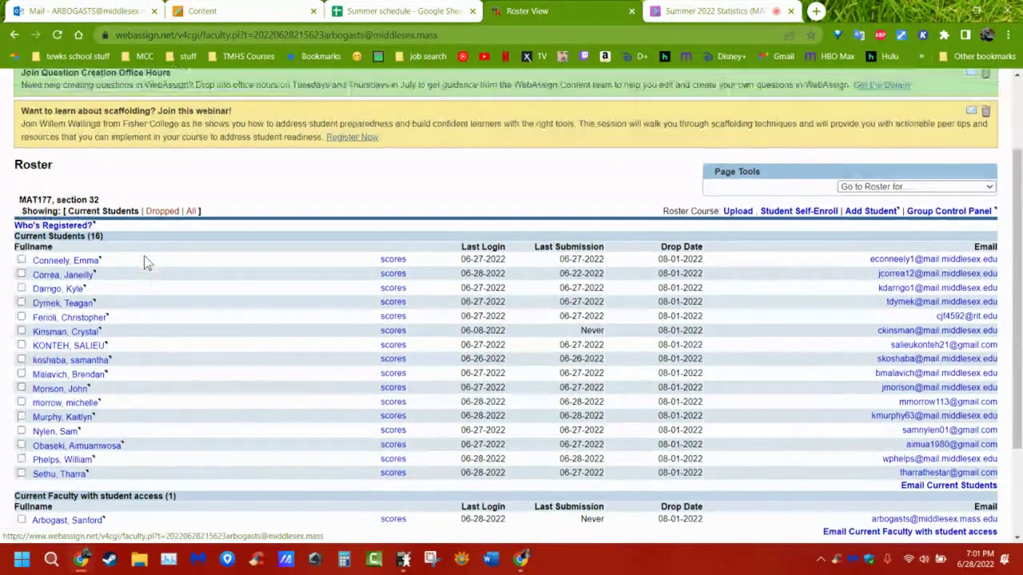
pyautogui.scroll(3, 143, 255)
pyautogui.click(24, 112)
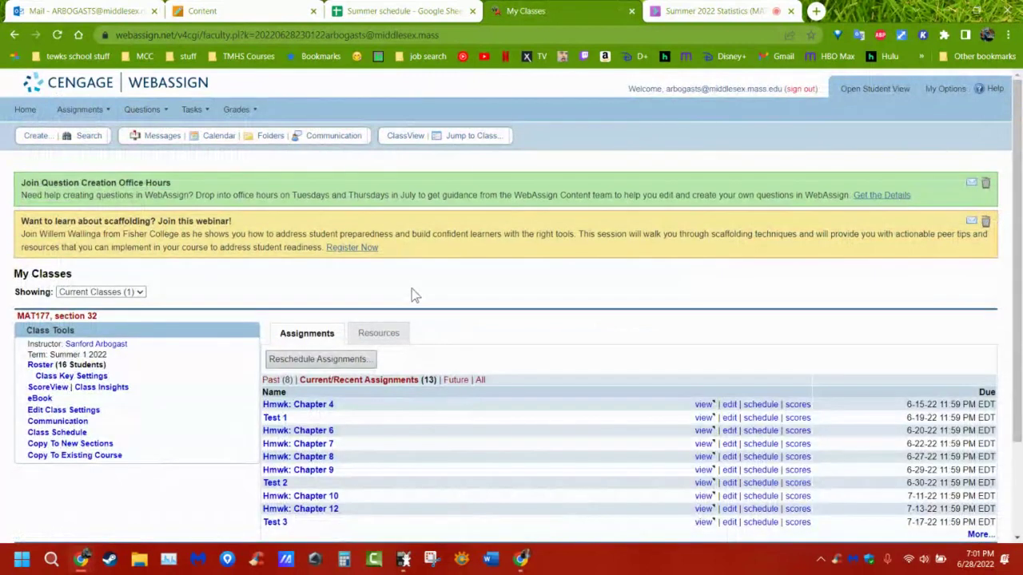
# Step: Switch to the Summer schedule spreadsheet and check the dates around Test 2 and the no-class week
pyautogui.click(256, 13)
pyautogui.click(370, 13)
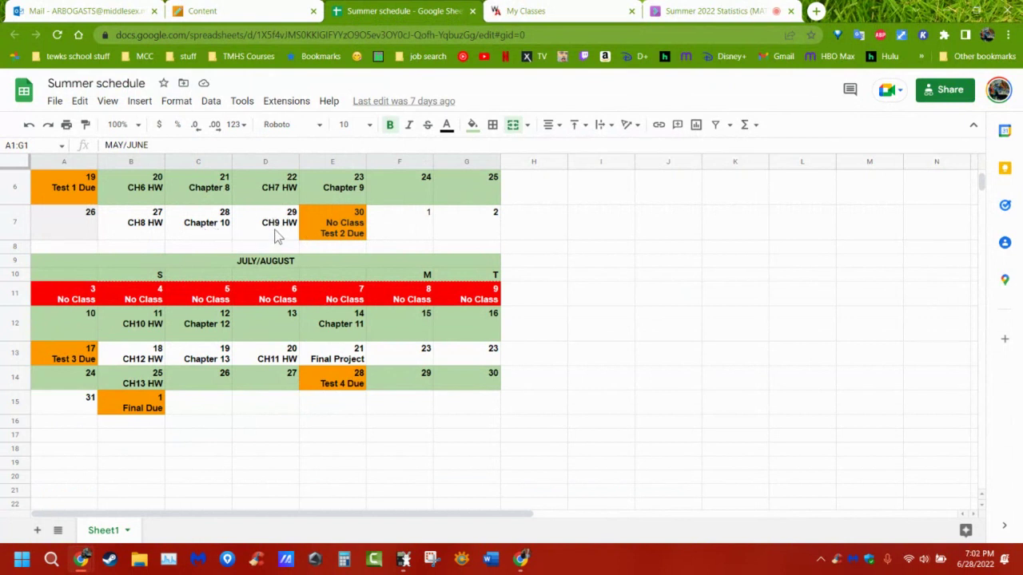
pyautogui.scroll(1, 221, 235)
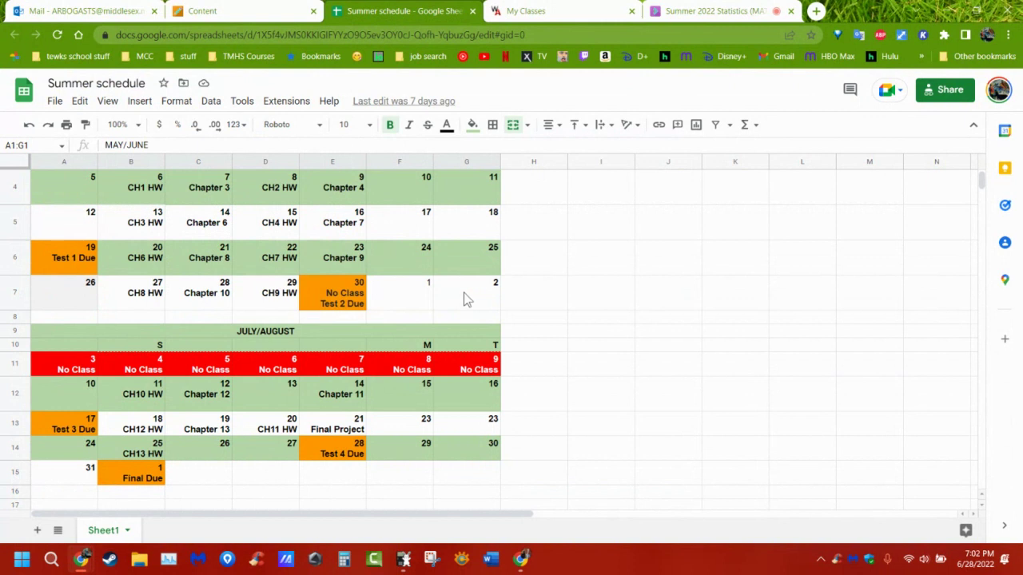
# Step: Reschedule Test 2 in WebAssign so that it is due Saturday, Jul 2 at 11:59pm
pyautogui.click(551, 11)
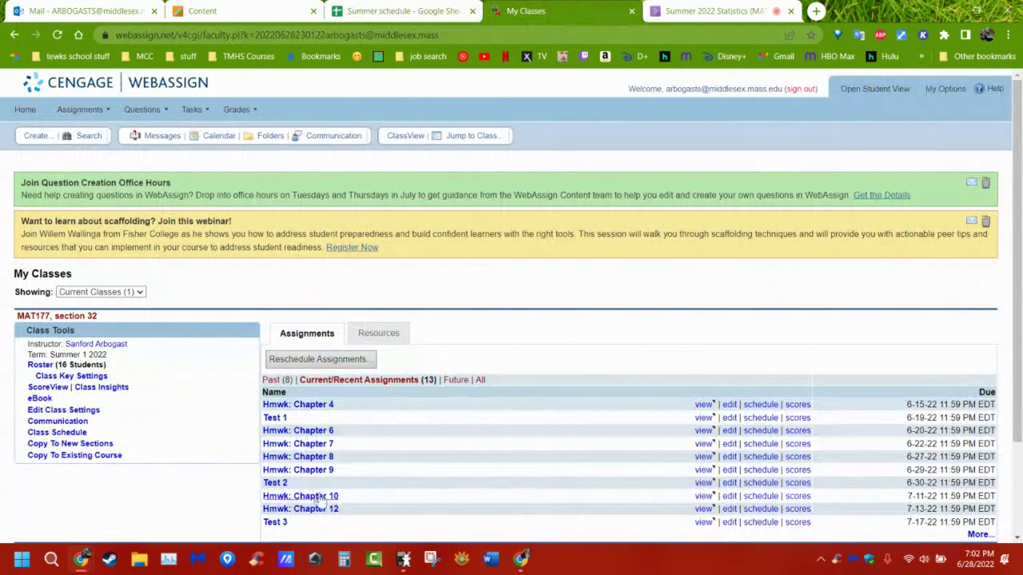
pyautogui.click(760, 494)
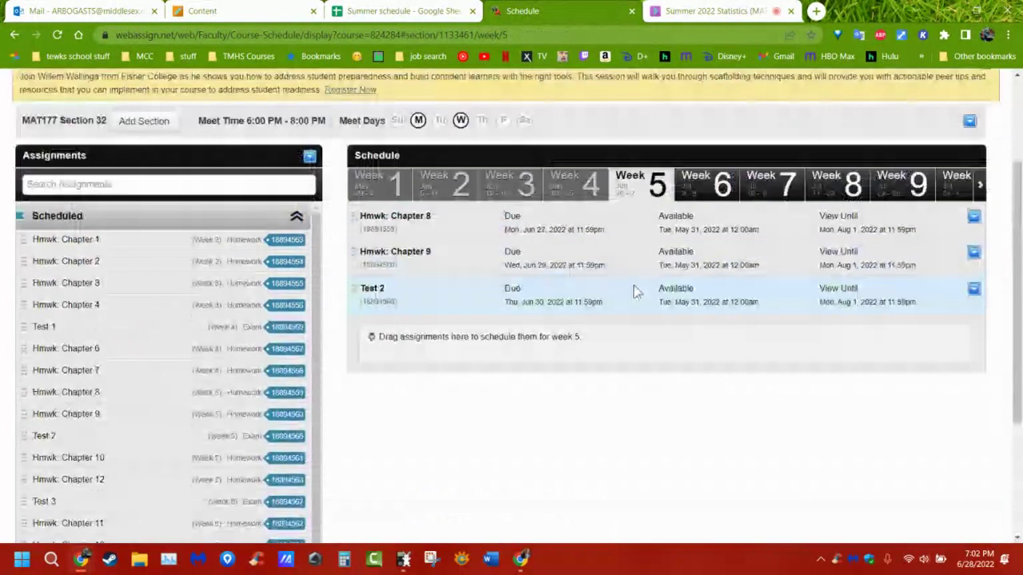
pyautogui.click(973, 291)
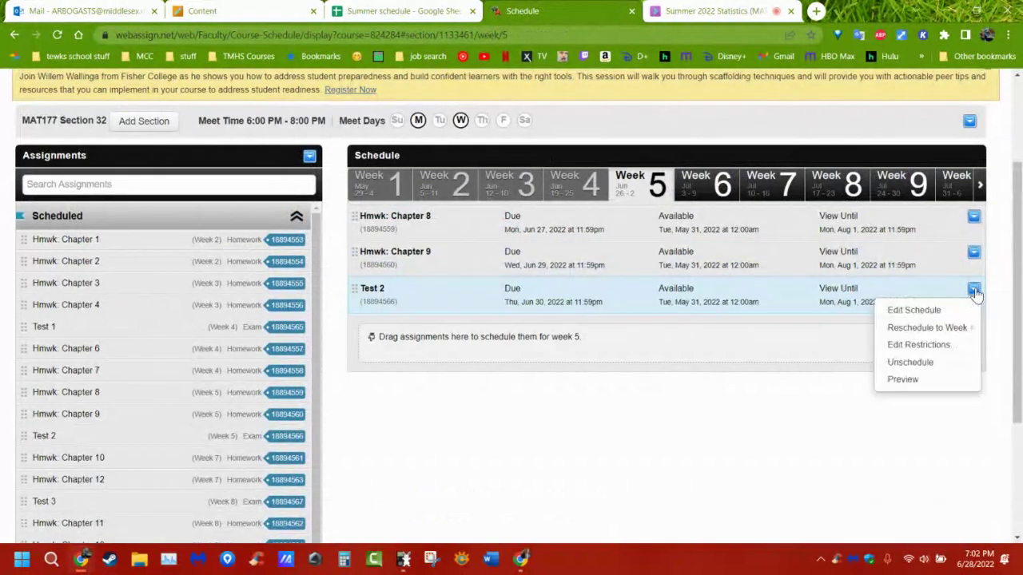
pyautogui.click(911, 311)
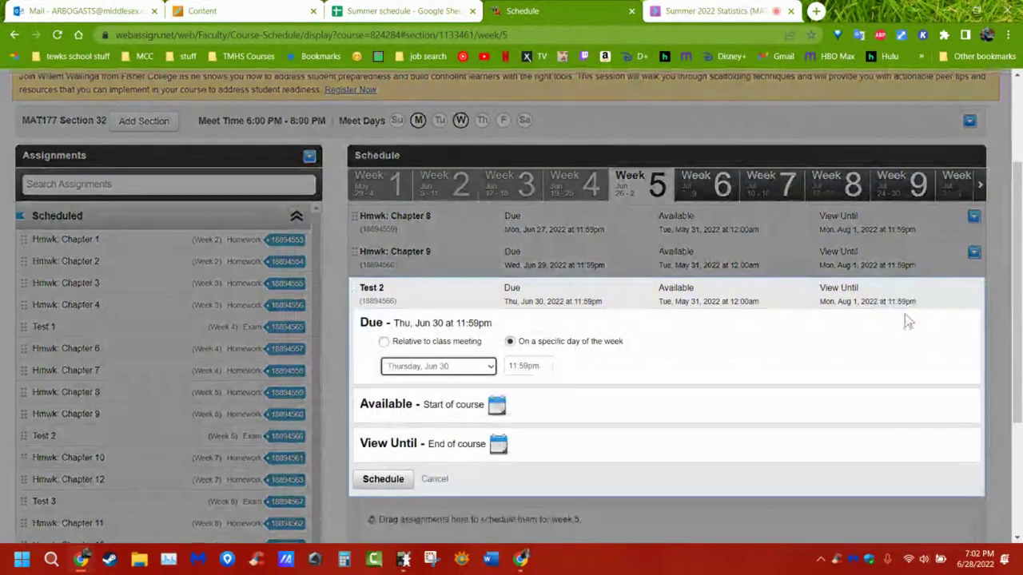
pyautogui.click(489, 369)
pyautogui.click(413, 452)
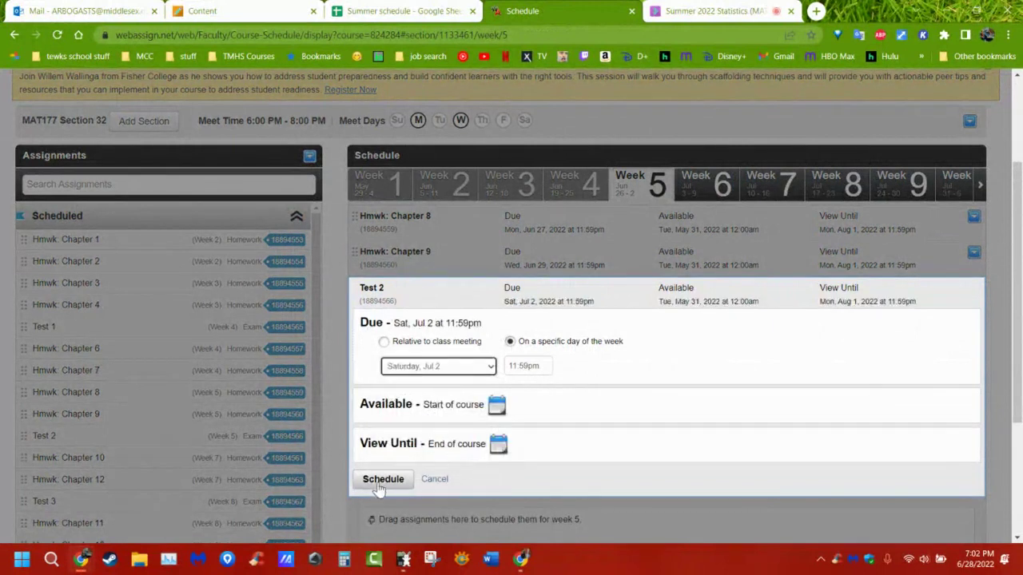
pyautogui.click(382, 481)
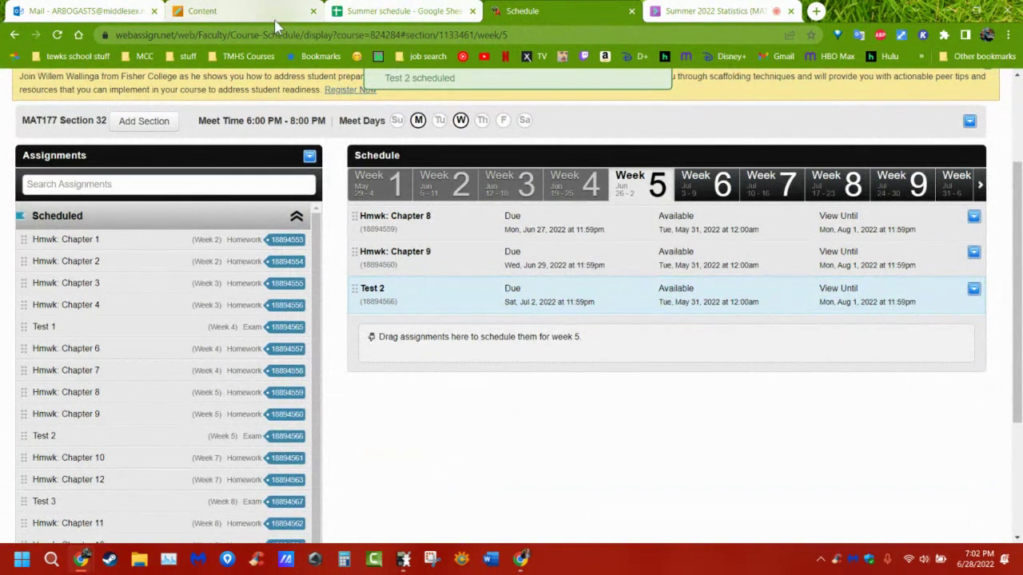
pyautogui.click(360, 11)
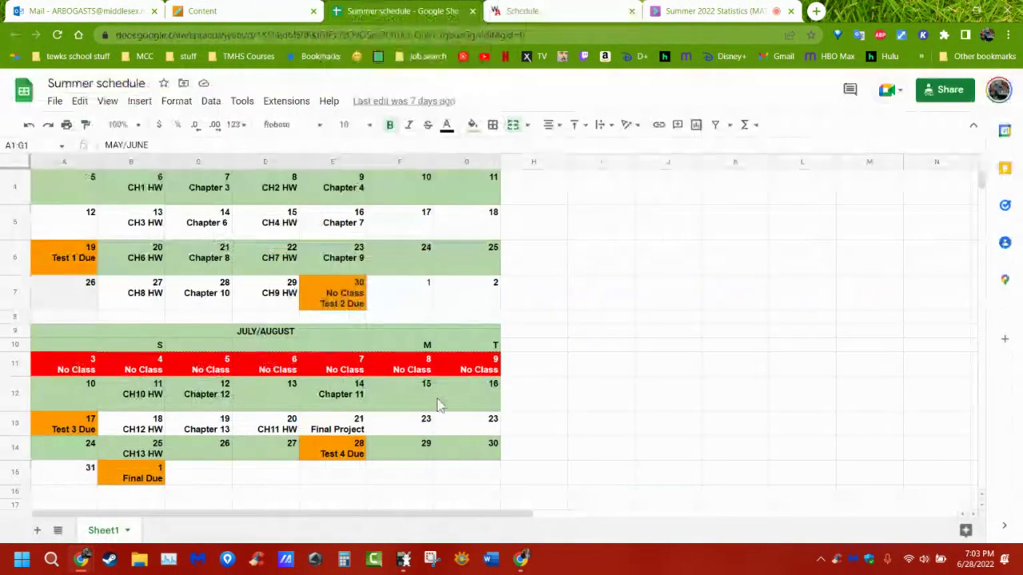
pyautogui.click(701, 13)
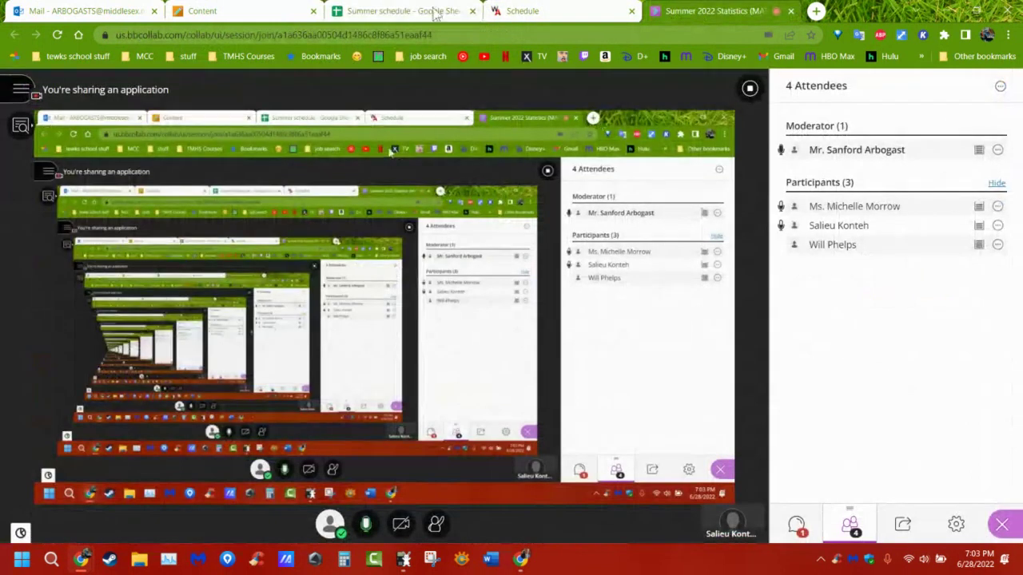
pyautogui.click(521, 12)
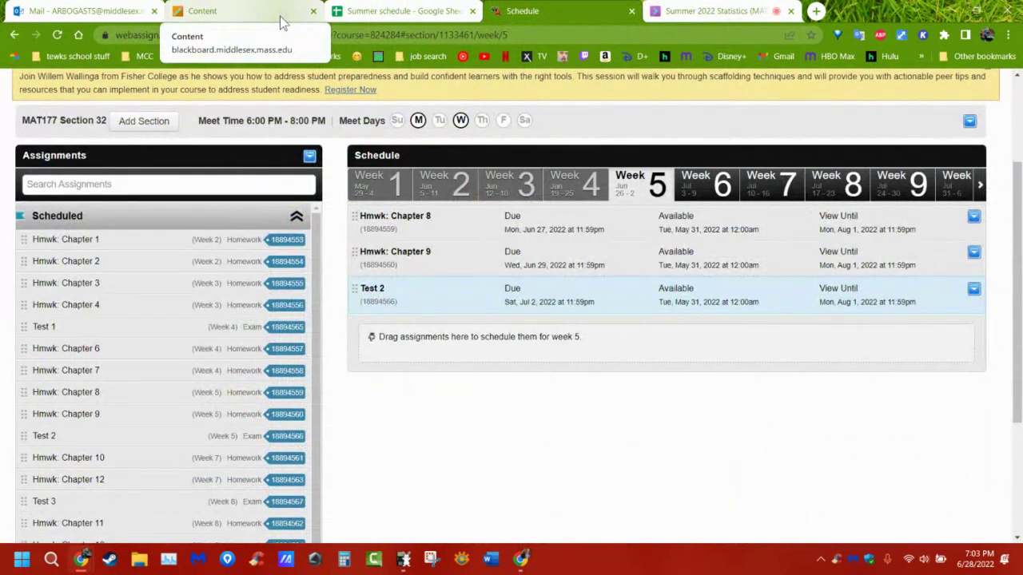
# Step: Switch to the Blackboard course and open its Full Grade Center
pyautogui.click(224, 16)
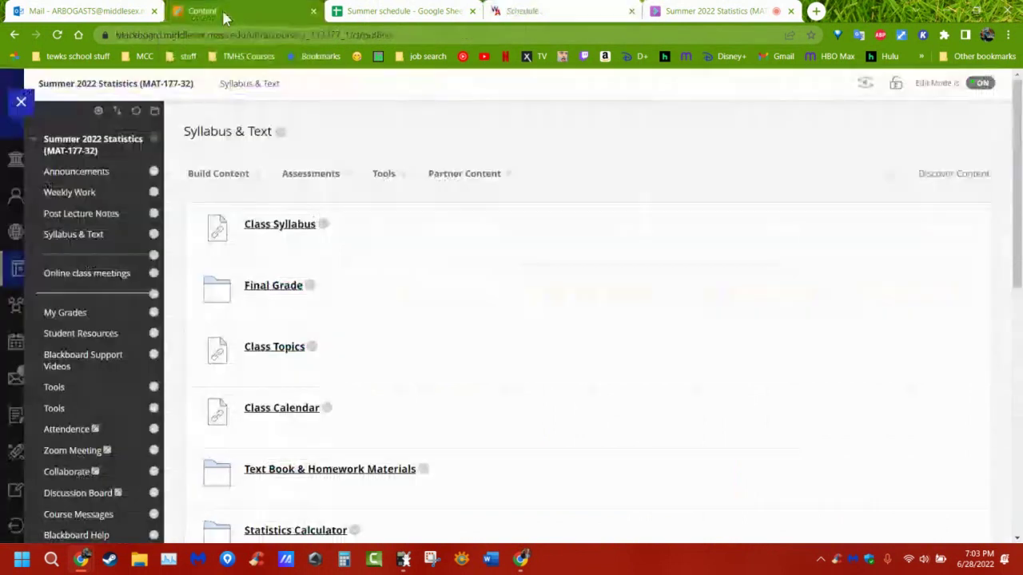
pyautogui.click(515, 173)
pyautogui.scroll(-4, 676, 259)
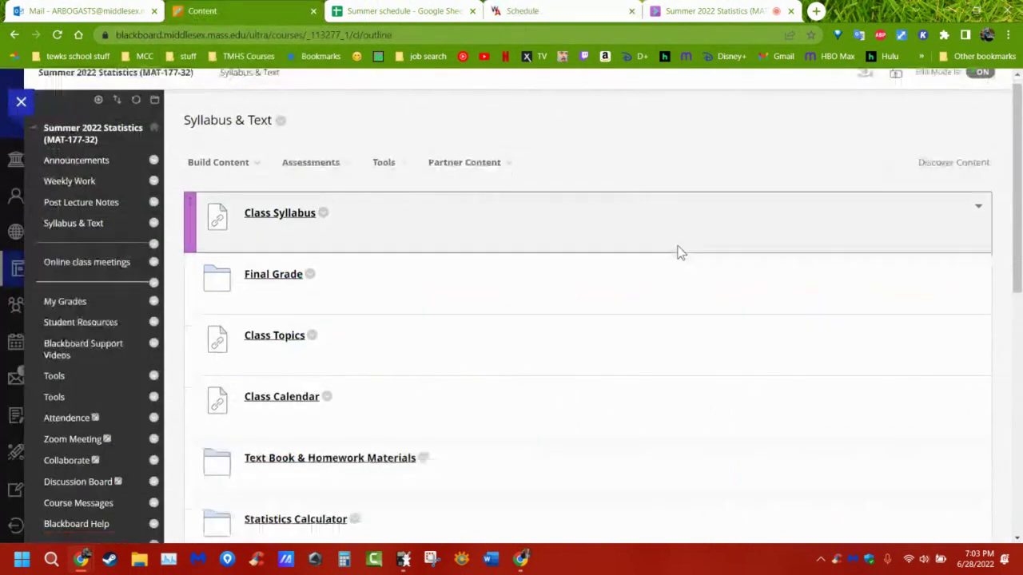
pyautogui.scroll(-2, 676, 267)
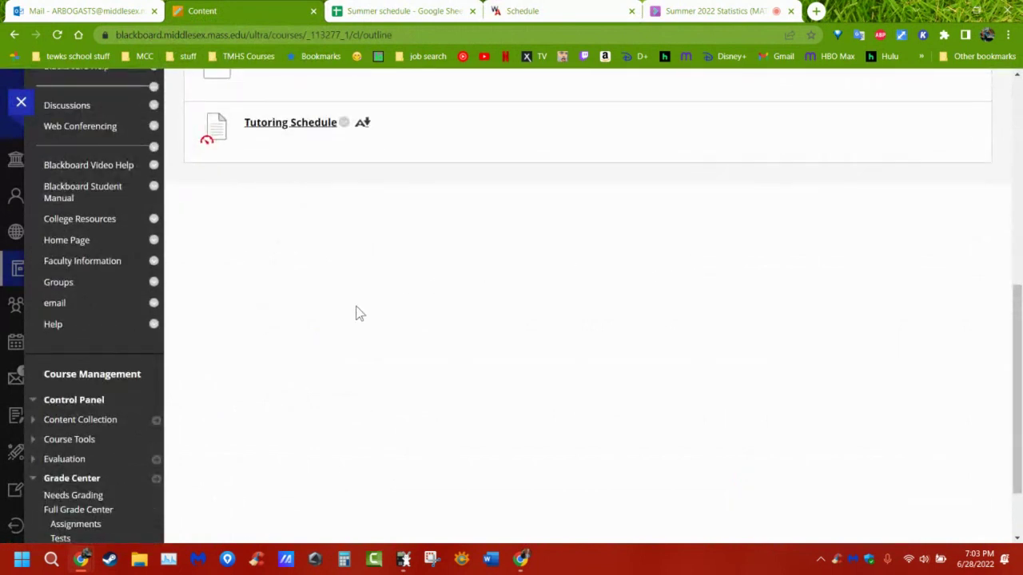
pyautogui.scroll(-1, 280, 351)
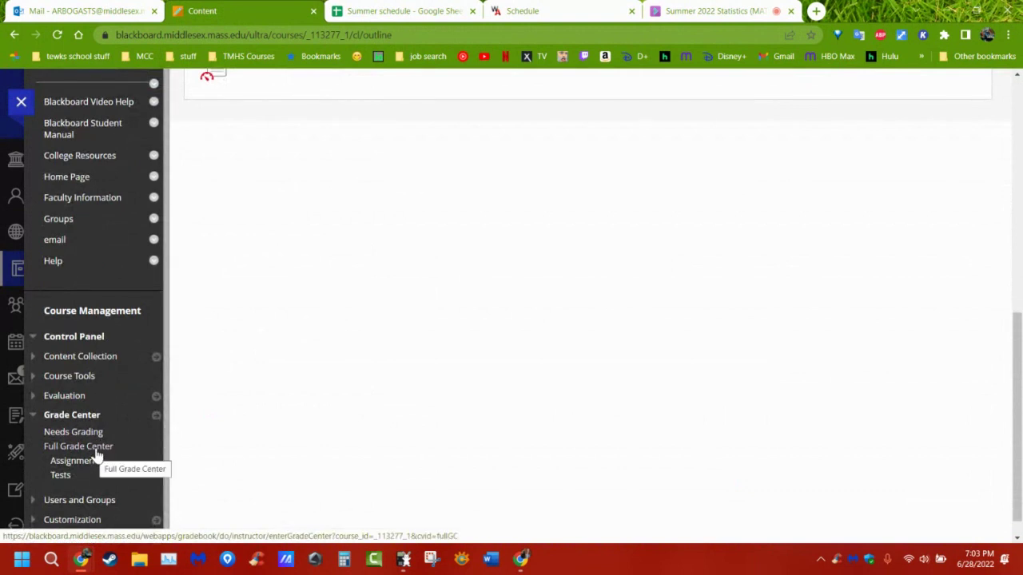
pyautogui.click(94, 450)
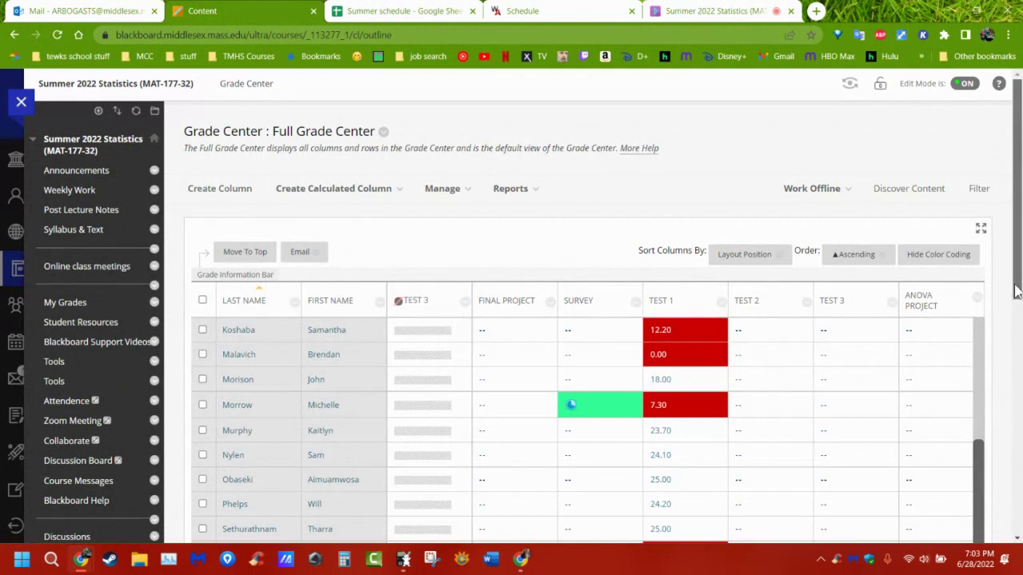
# Step: Sort the Full Grade Center by the Weighted Total column beside Total, highest grades first
pyautogui.scroll(-3, 1019, 351)
pyautogui.moveTo(631, 382); pyautogui.dragTo(392, 369)
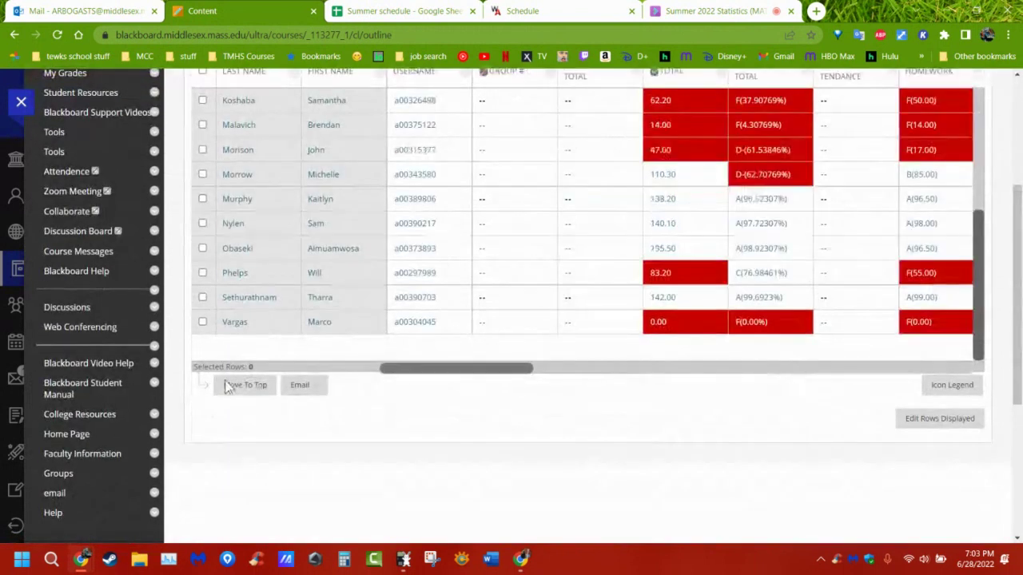
pyautogui.scroll(2, 388, 359)
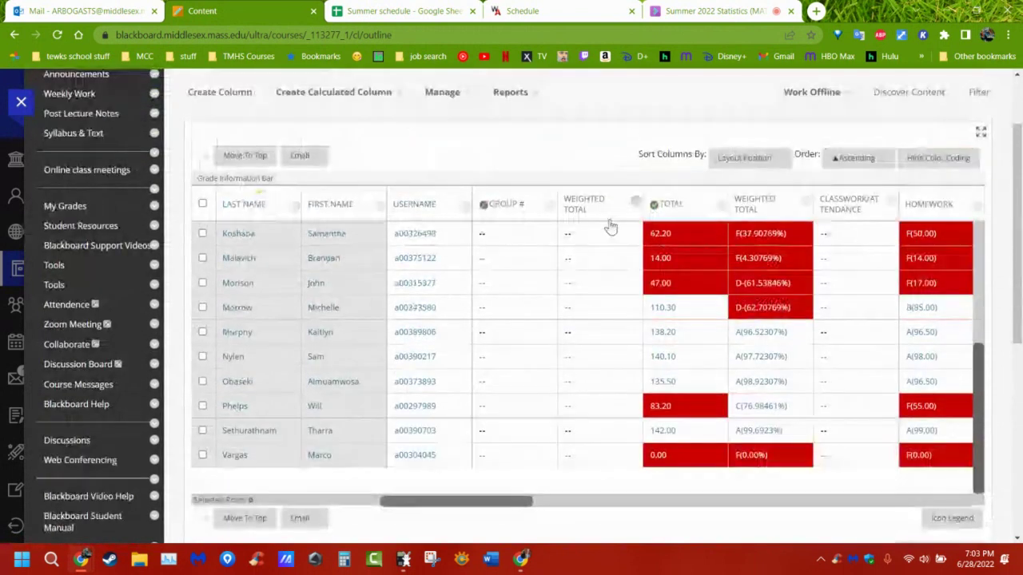
pyautogui.click(752, 206)
pyautogui.click(751, 208)
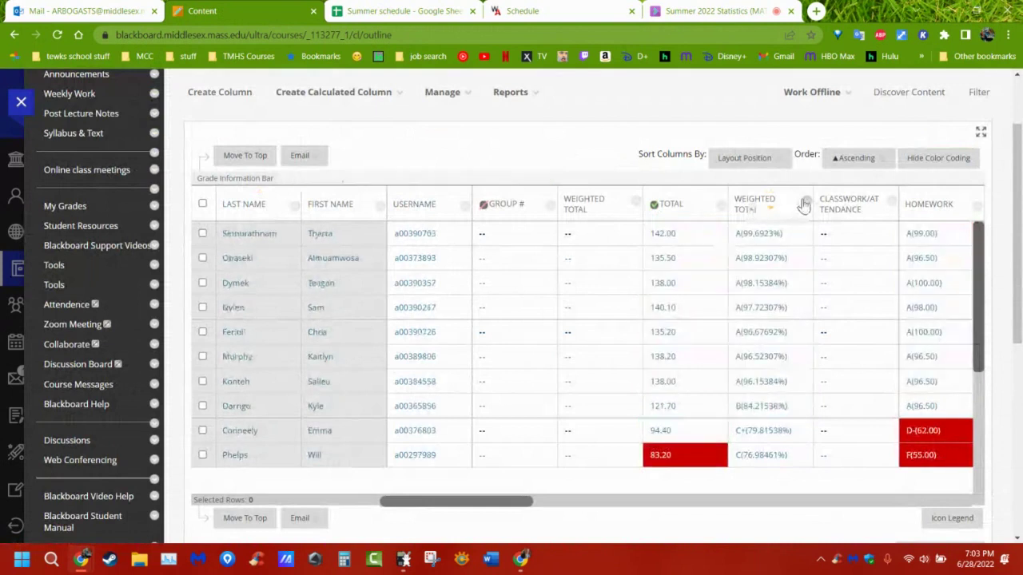
# Step: Open the Weighted Total column's settings, review the weight percentage of each selected category, and leave without submitting
pyautogui.click(806, 201)
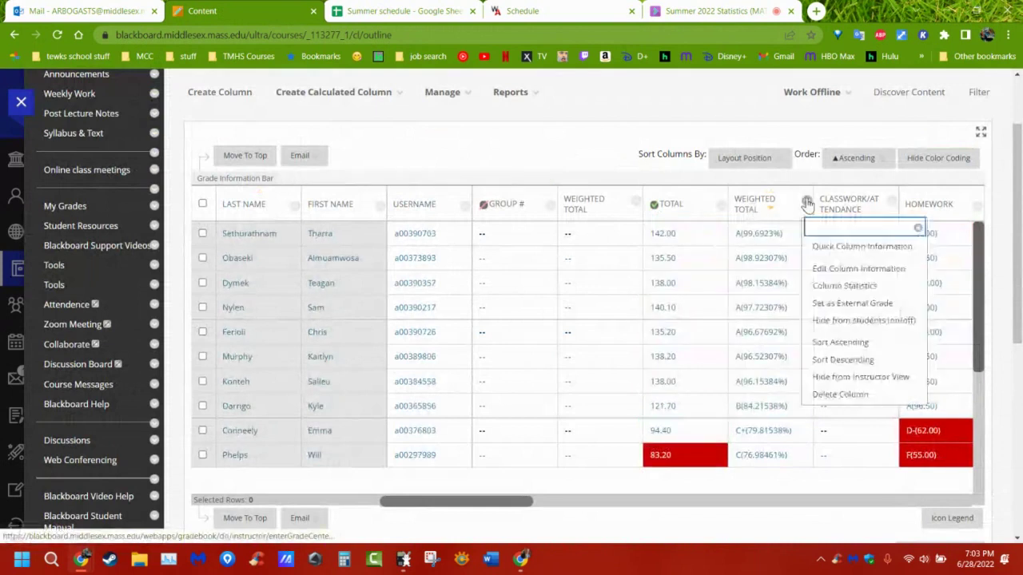
pyautogui.click(858, 270)
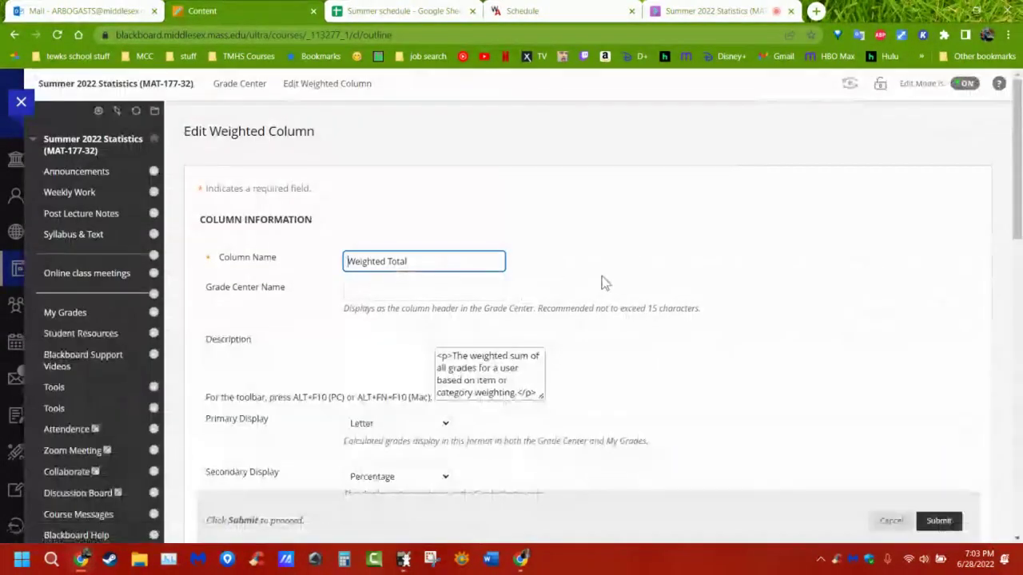
pyautogui.scroll(-6, 603, 280)
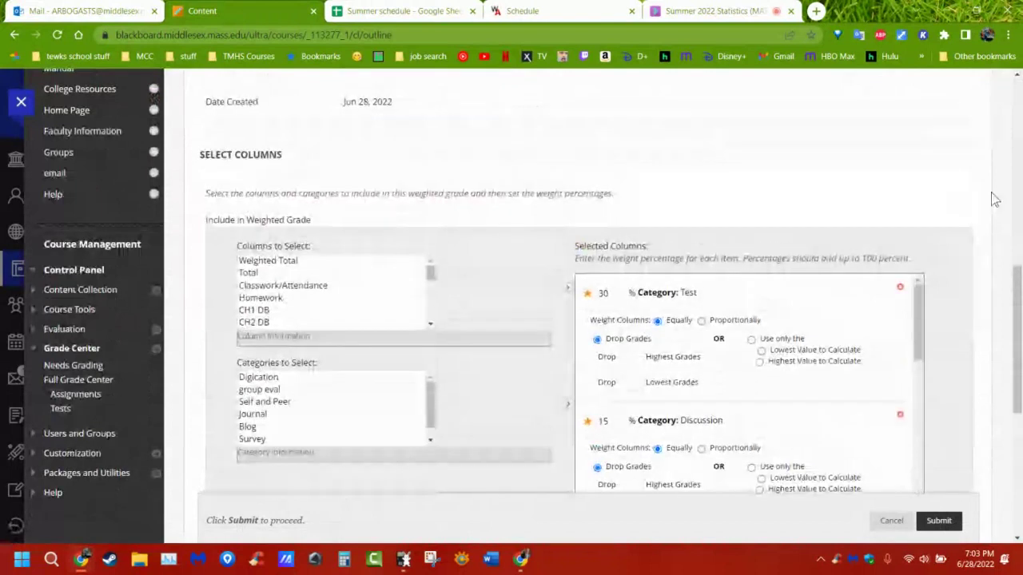
pyautogui.scroll(-1, 995, 199)
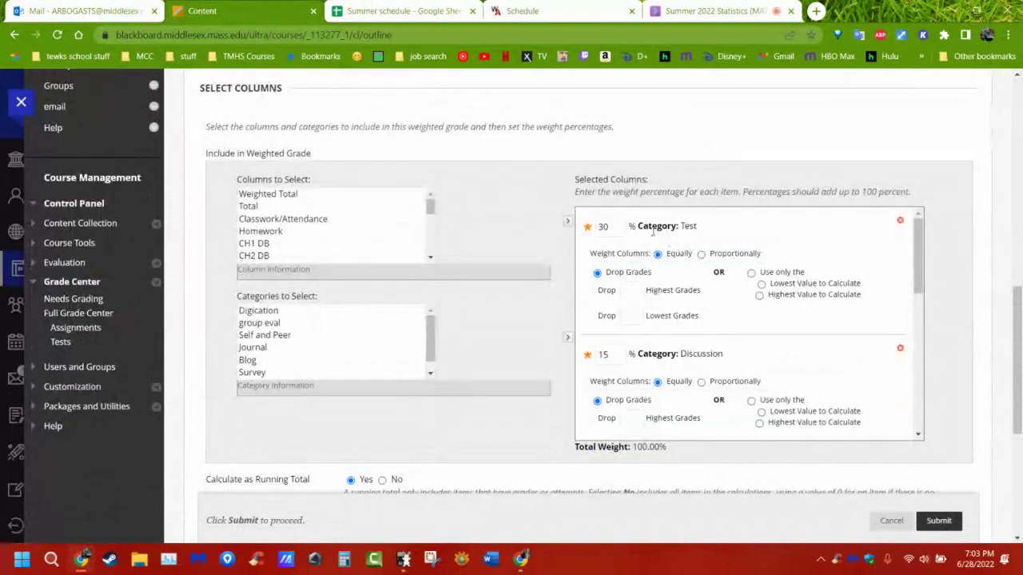
pyautogui.scroll(-2, 677, 318)
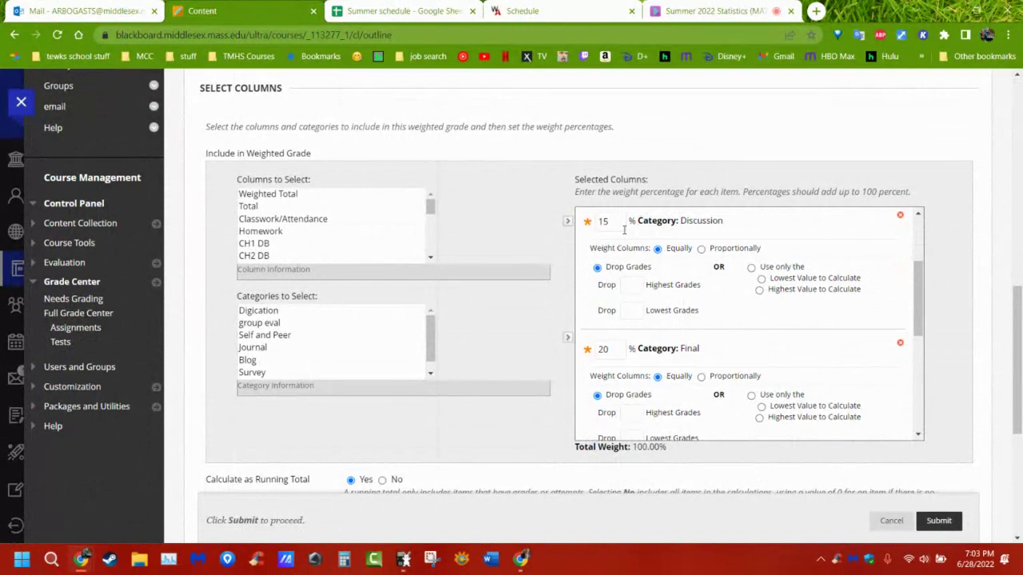
pyautogui.scroll(-1, 703, 346)
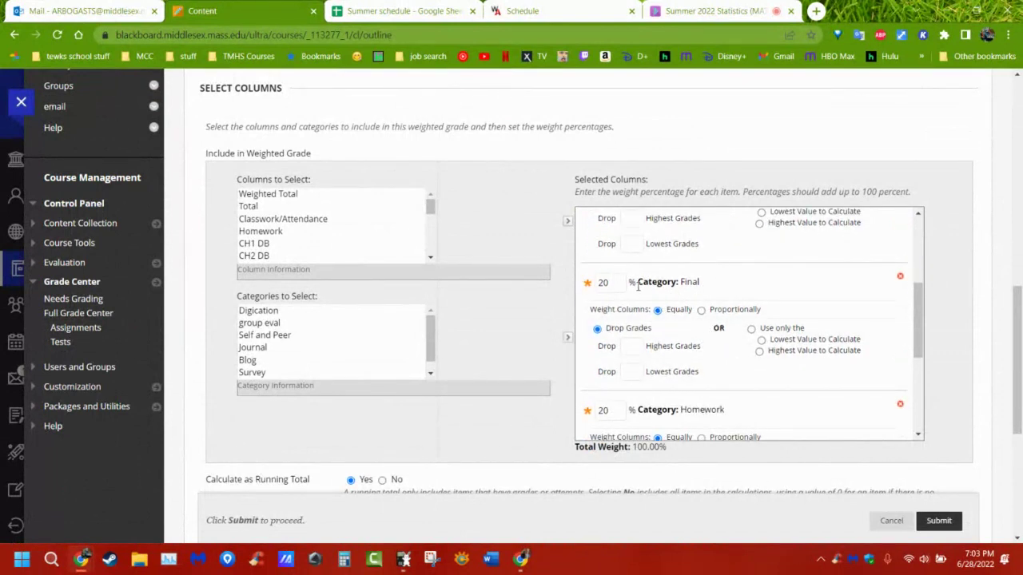
pyautogui.scroll(-2, 643, 316)
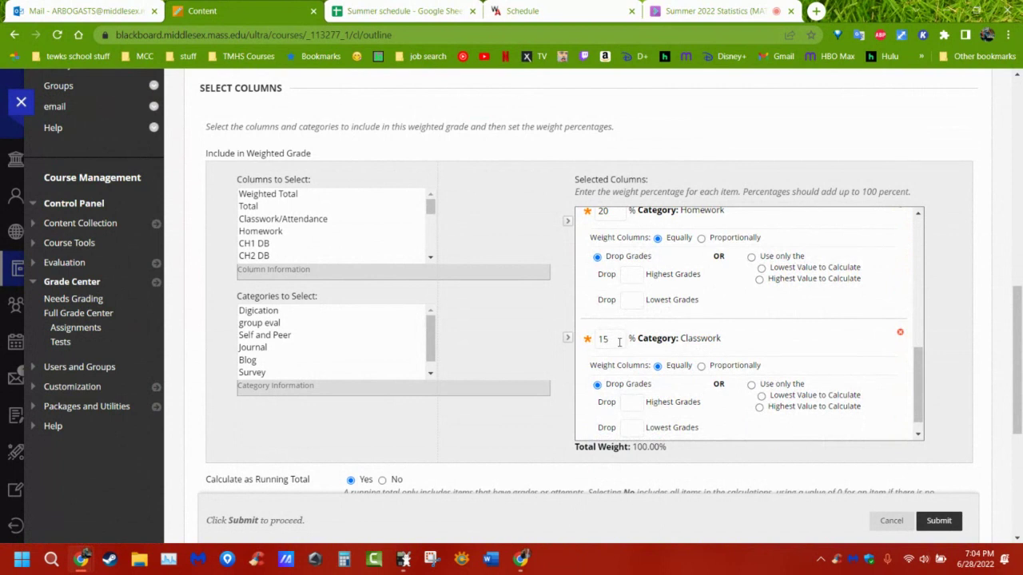
pyautogui.click(619, 339)
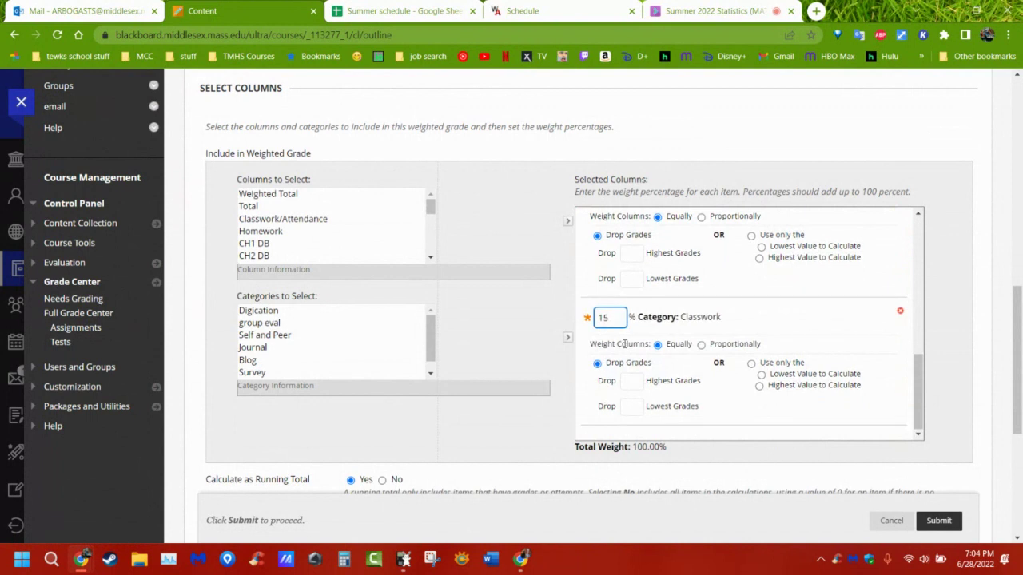
pyautogui.scroll(6, 663, 352)
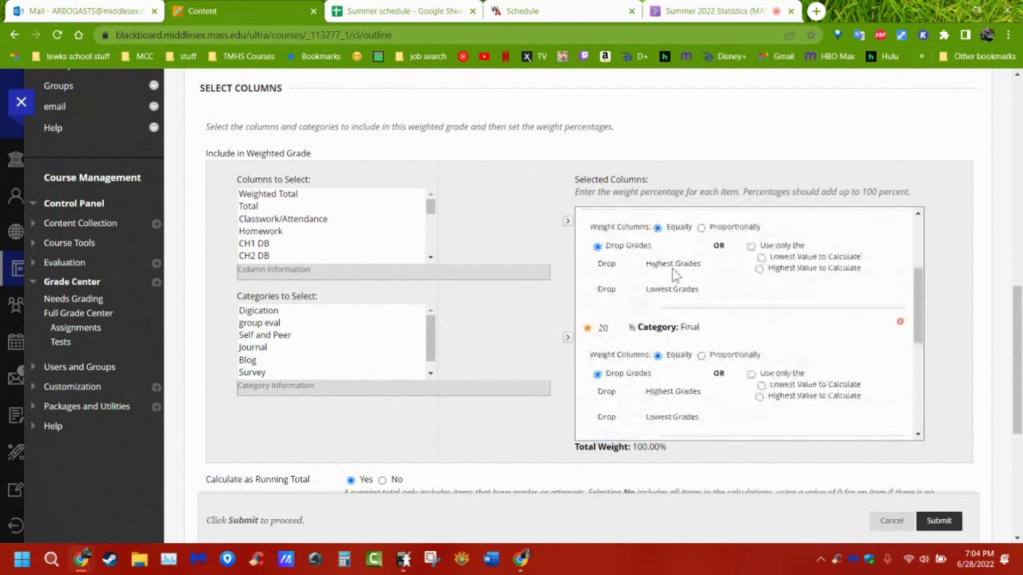
pyautogui.scroll(-3, 683, 319)
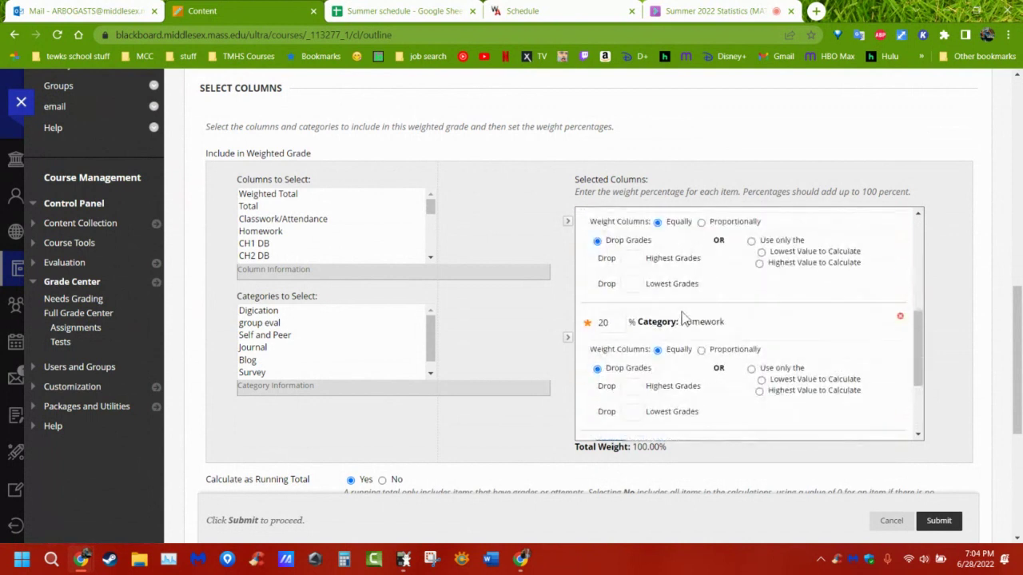
pyautogui.scroll(5, 682, 317)
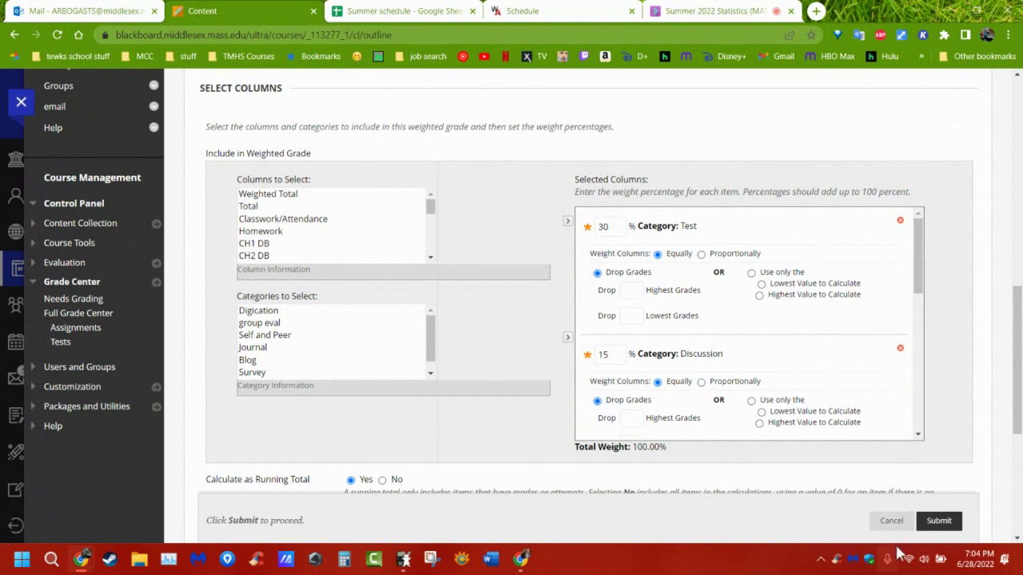
pyautogui.click(891, 522)
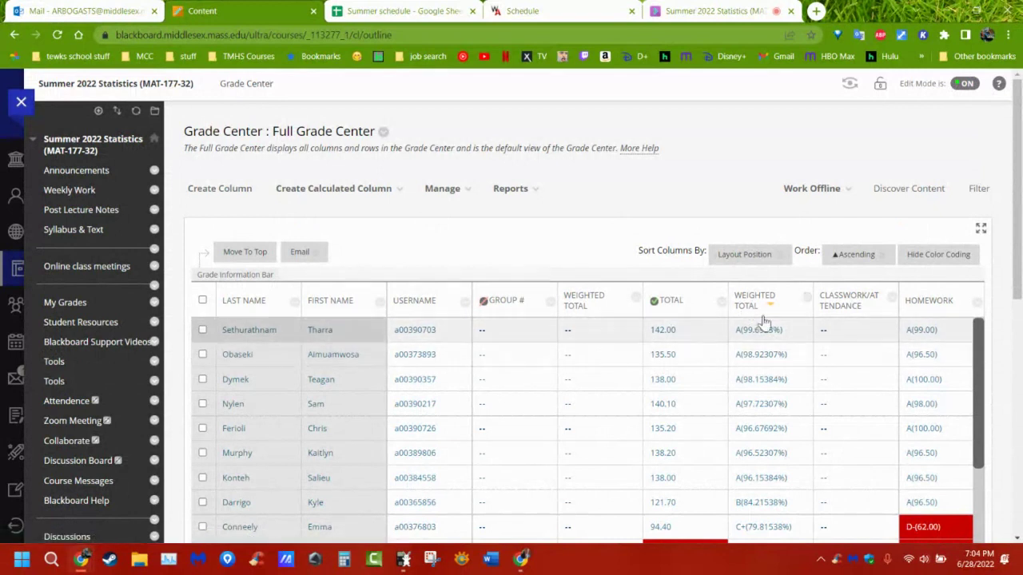
# Step: Enter 100 as the Classwork/Attendance grade for the first five students in the sorted list
pyautogui.click(835, 331)
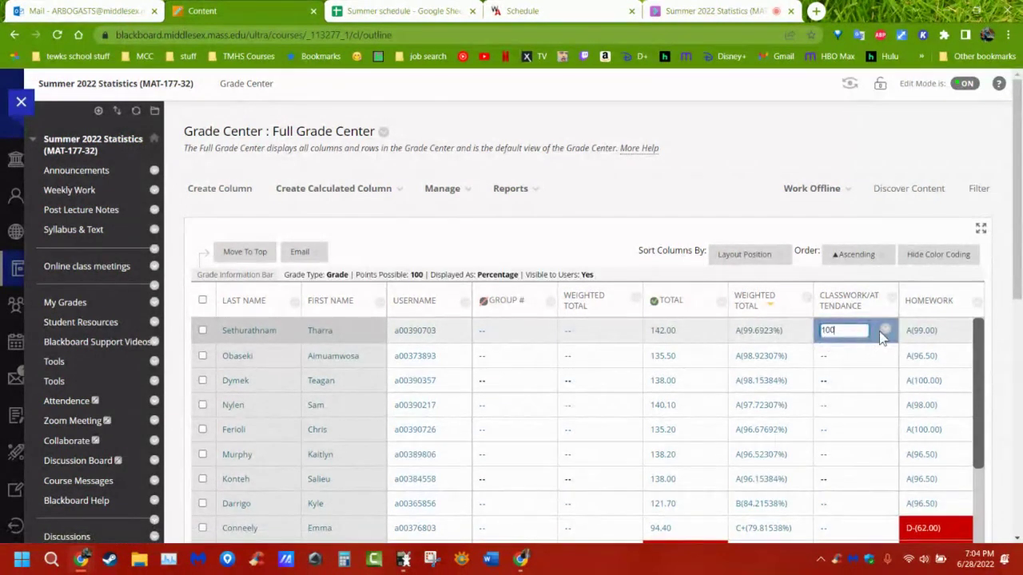
pyautogui.write('100')
pyautogui.press('Return')
pyautogui.write('100')
pyautogui.press('Return')
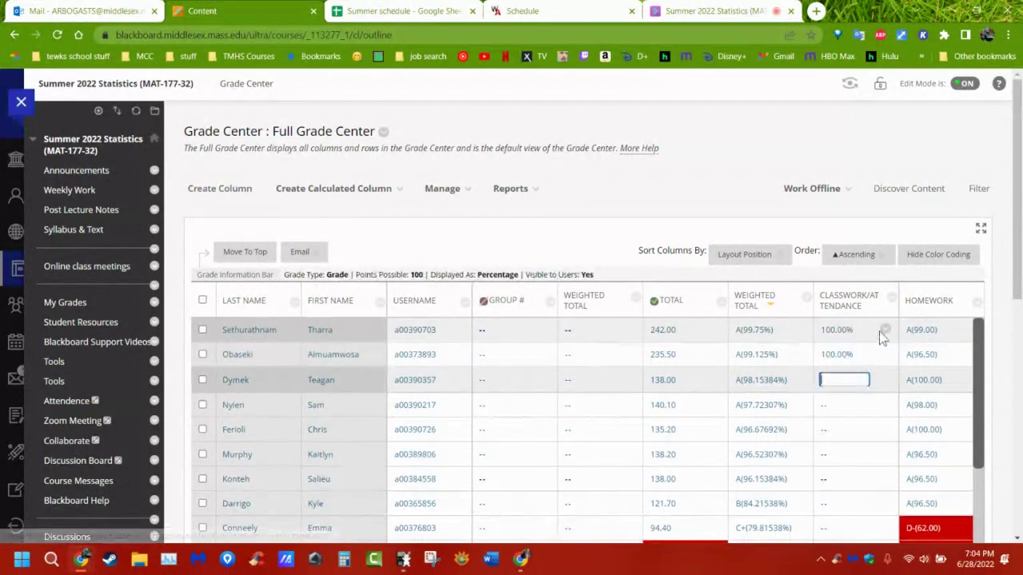
pyautogui.write('100')
pyautogui.press('Return')
pyautogui.write('100')
pyautogui.press('Return')
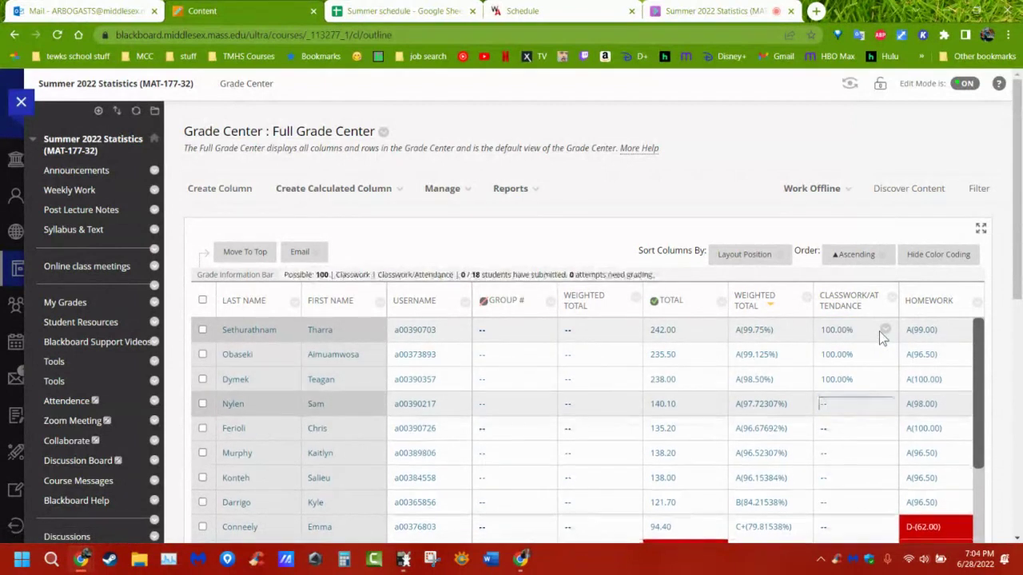
pyautogui.write('100')
pyautogui.press('Return')
# Step: Enter 100 as the Classwork/Attendance grade for the sixth through eighth students, correcting the mistyped sixth grade
pyautogui.write('10')
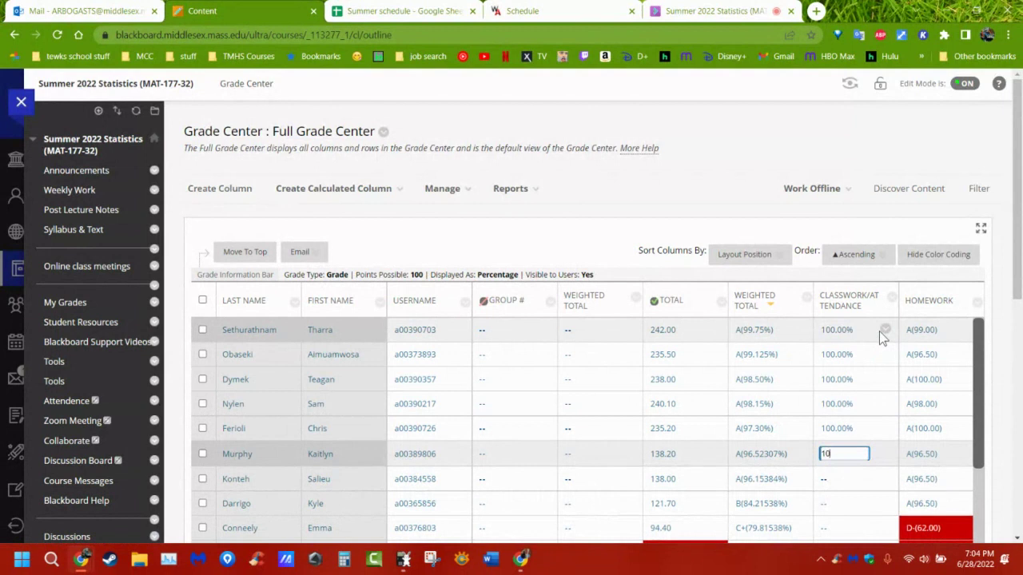
pyautogui.press('Return')
pyautogui.press('Up')
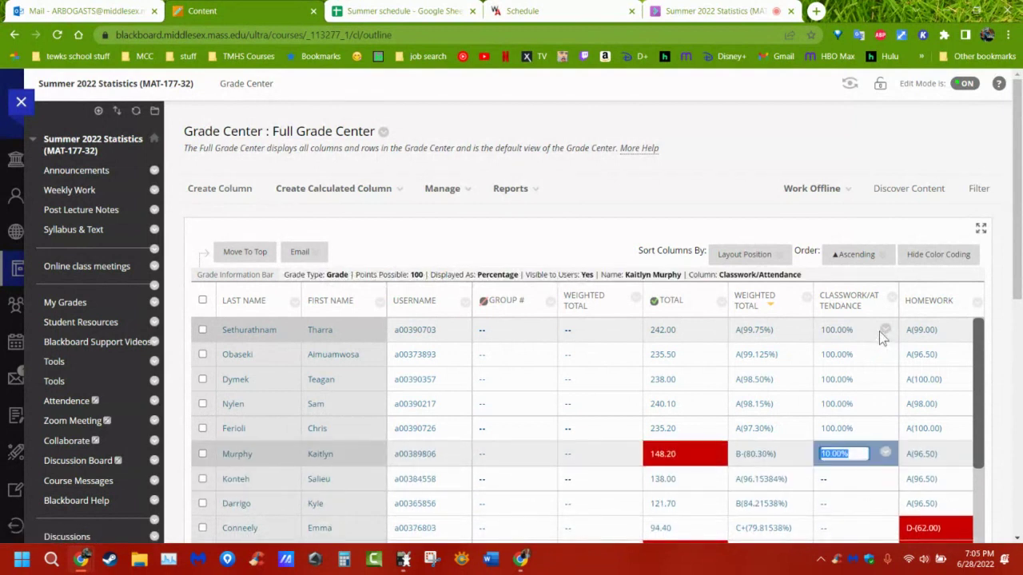
pyautogui.write('100')
pyautogui.press('Return')
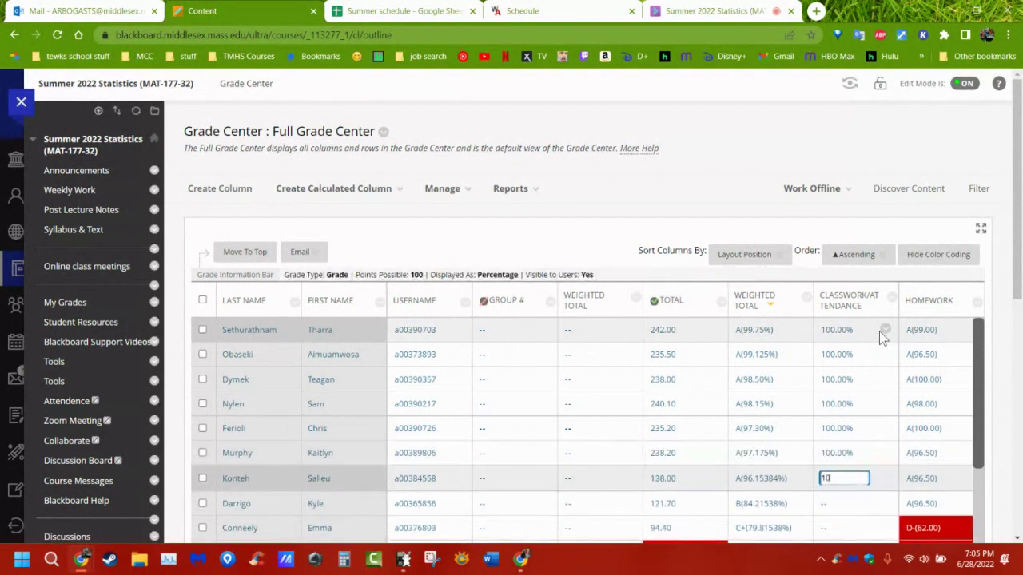
pyautogui.write('100')
pyautogui.press('Return')
pyautogui.write('100')
pyautogui.press('Return')
# Step: Give the ninth through eleventh students a Classwork/Attendance grade of 100, correcting the ninth student's mistyped entry
pyautogui.write('1')
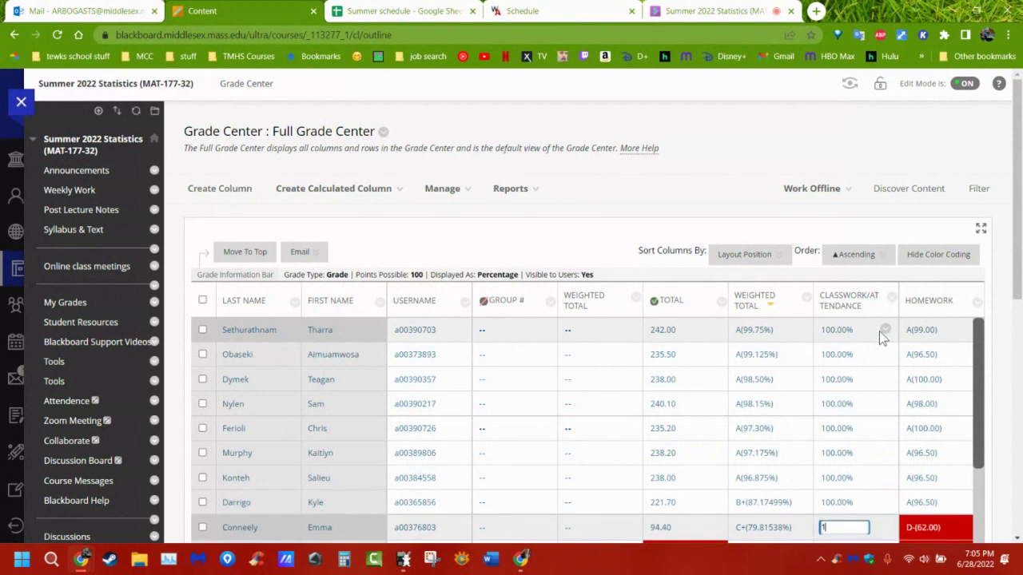
pyautogui.write('0')
pyautogui.press('Return')
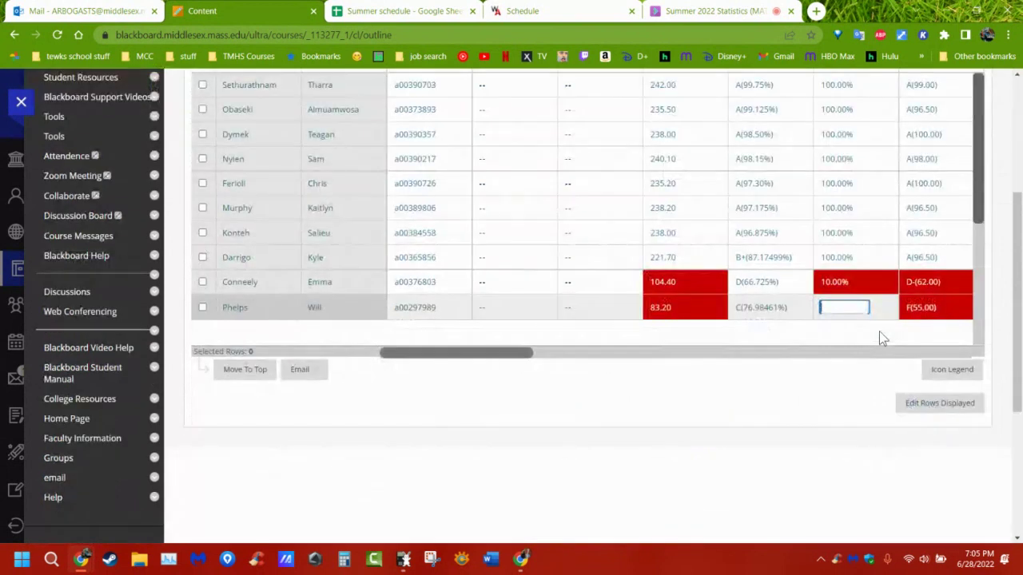
pyautogui.press('Up')
pyautogui.write('100')
pyautogui.press('Return')
pyautogui.write('100')
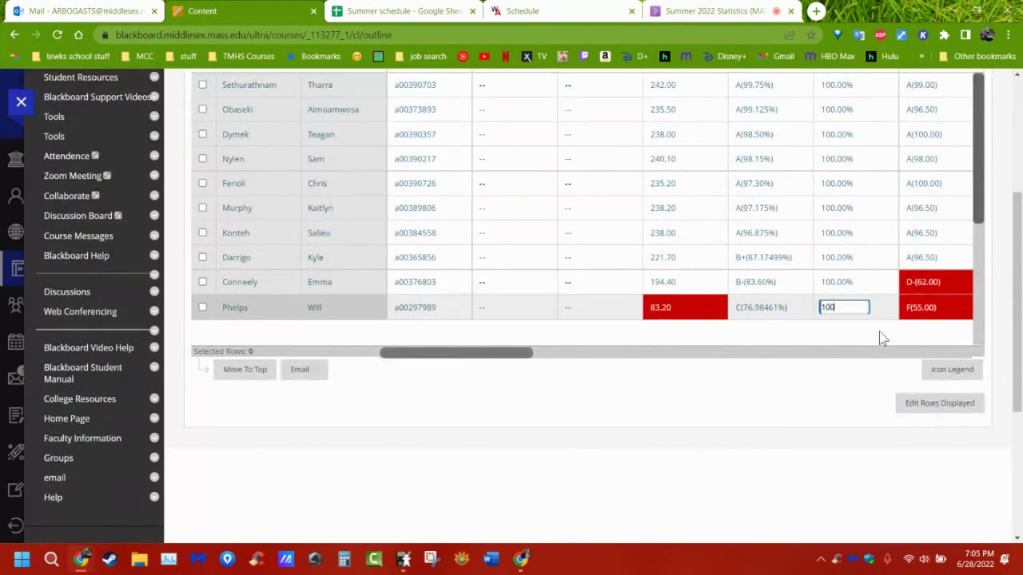
pyautogui.press('Return')
pyautogui.write('100')
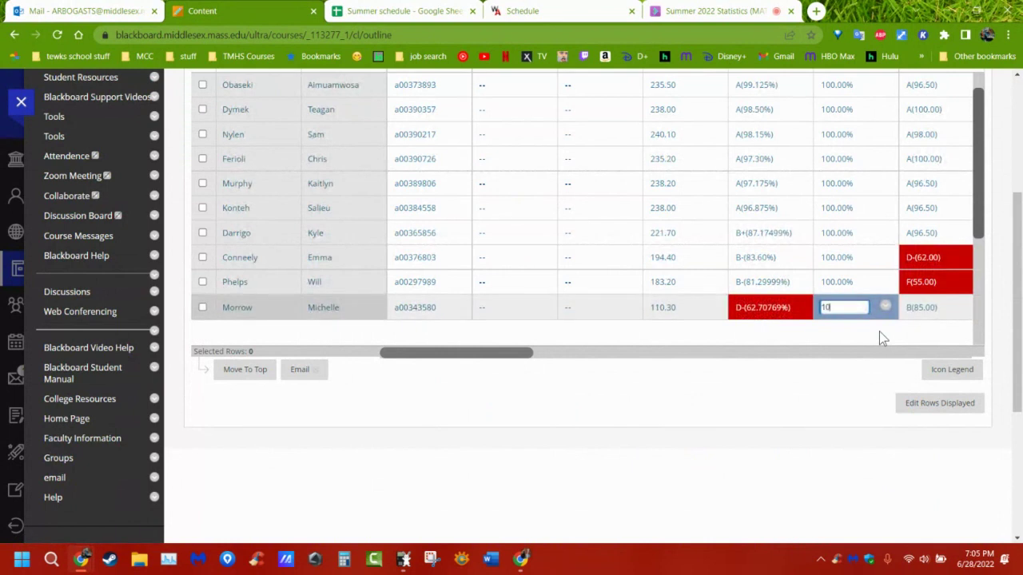
pyautogui.press('Return')
# Step: Correct the twelfth student's Classwork/Attendance grade to 100, discard the thirteenth's uncommitted entry, and enter 100 there as well
pyautogui.press('Return')
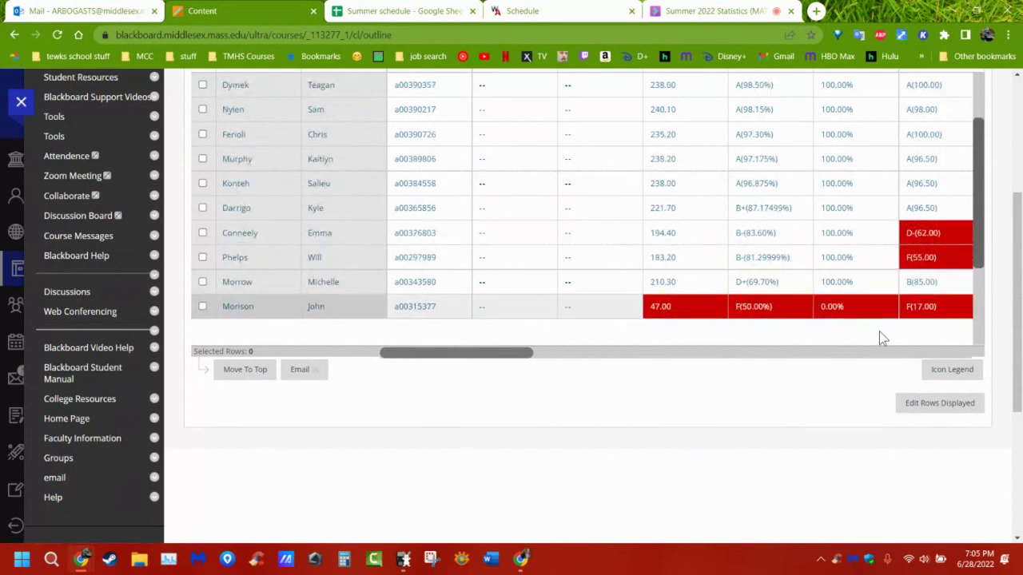
pyautogui.write('00')
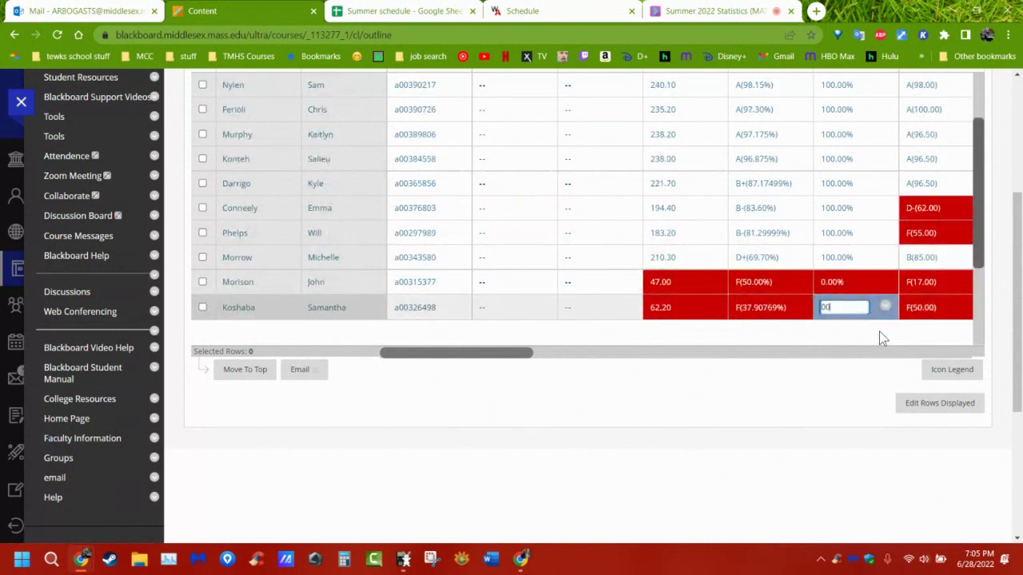
pyautogui.press('Tab')
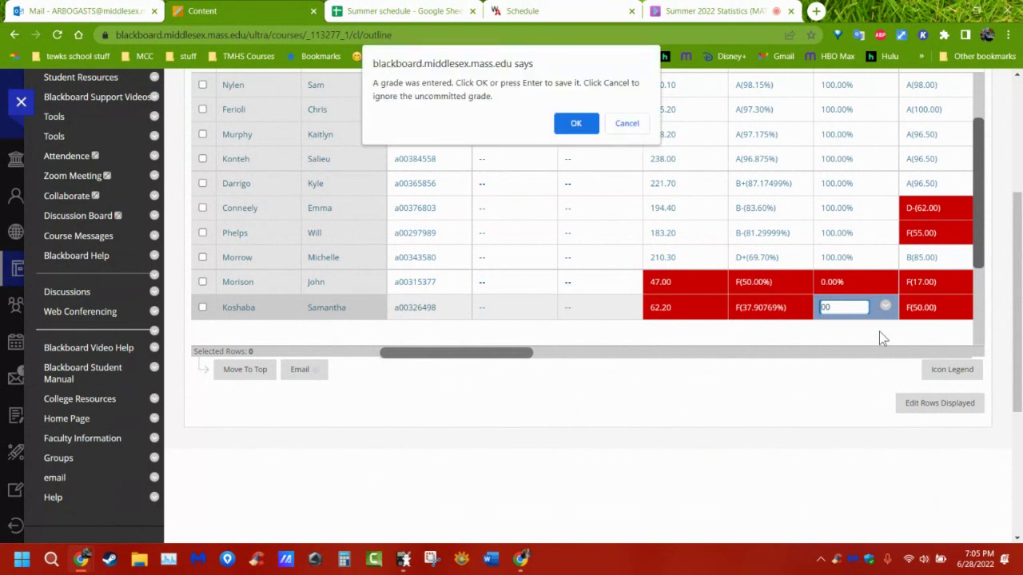
pyautogui.press('Escape')
pyautogui.write('100')
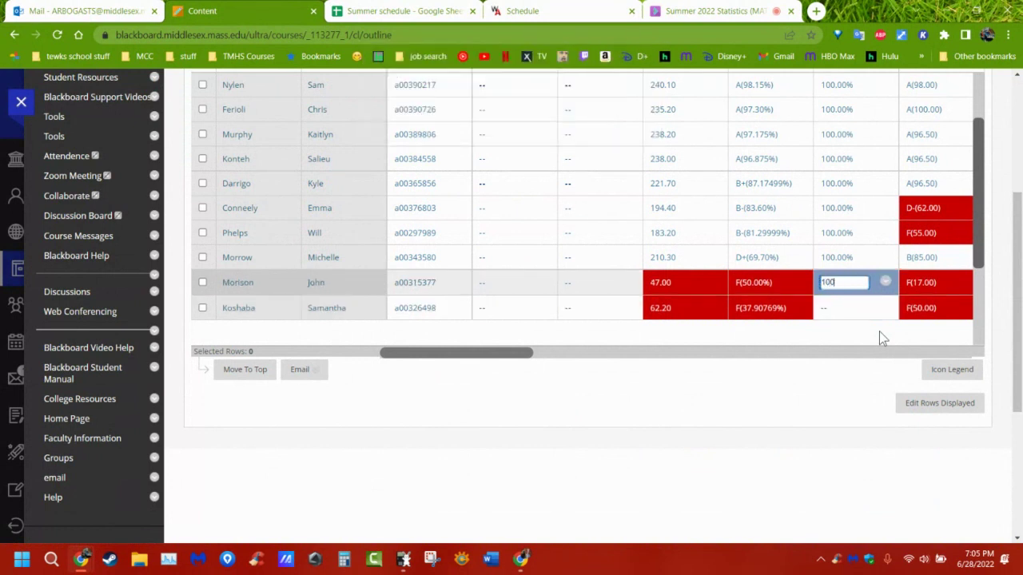
pyautogui.press('Return')
pyautogui.write('100')
pyautogui.press('Return')
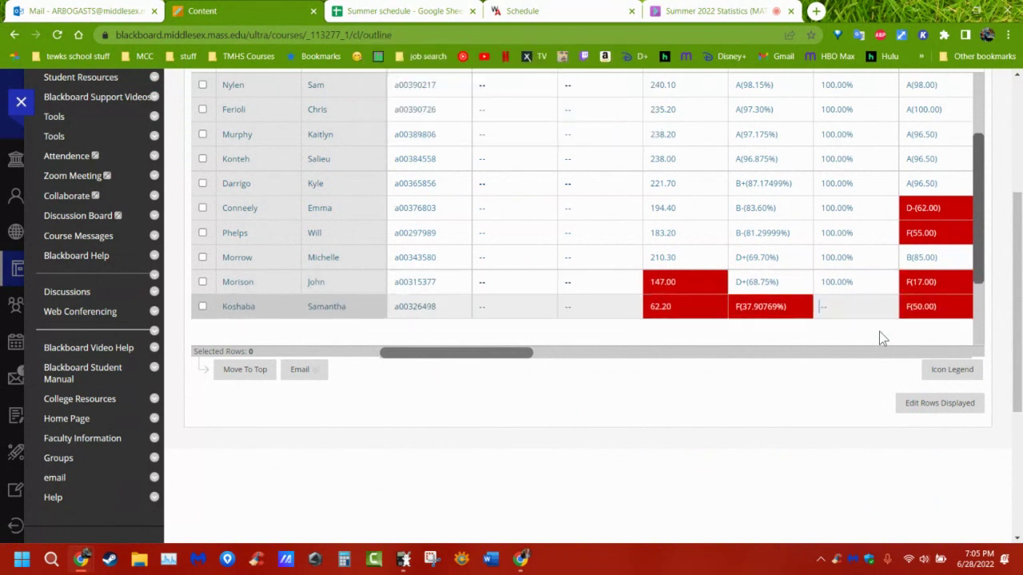
# Step: Enter 100 as the Classwork/Attendance grade for the last five students and return to the start of the list
pyautogui.write('100')
pyautogui.press('Return')
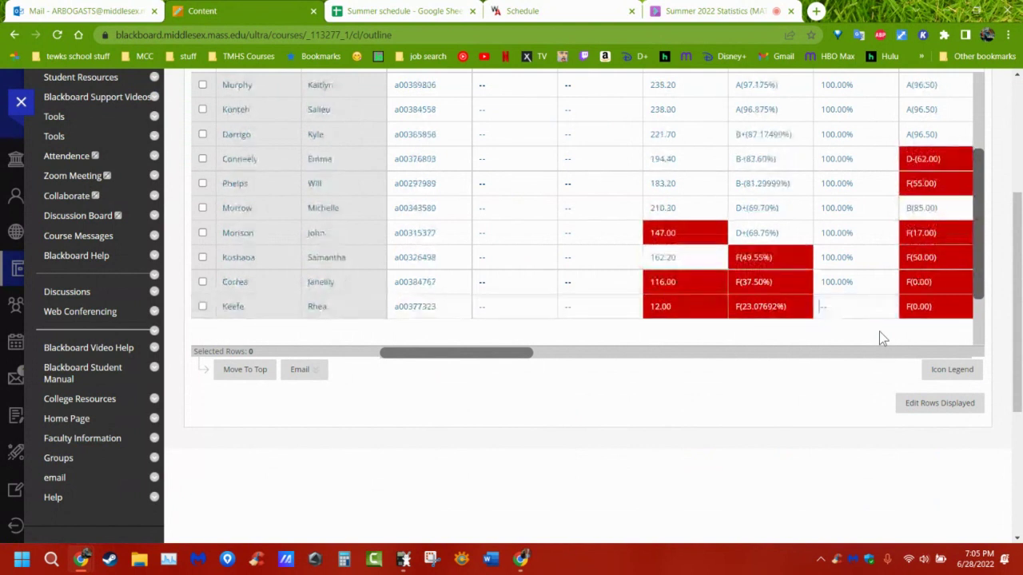
pyautogui.write('100')
pyautogui.press('Return')
pyautogui.write('100')
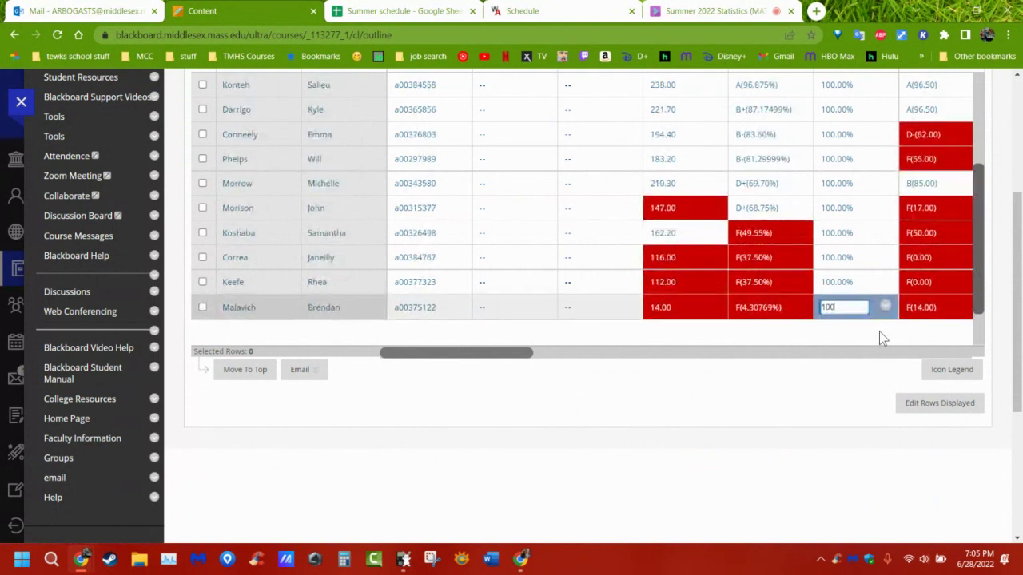
pyautogui.press('Return')
pyautogui.write('100')
pyautogui.press('Return')
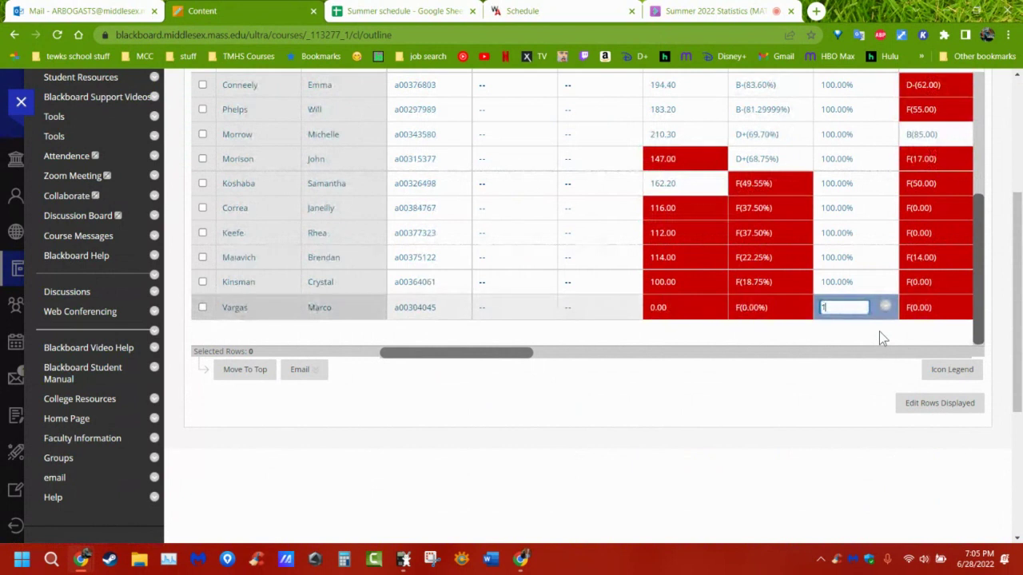
pyautogui.write('100')
pyautogui.scroll(2, 879, 331)
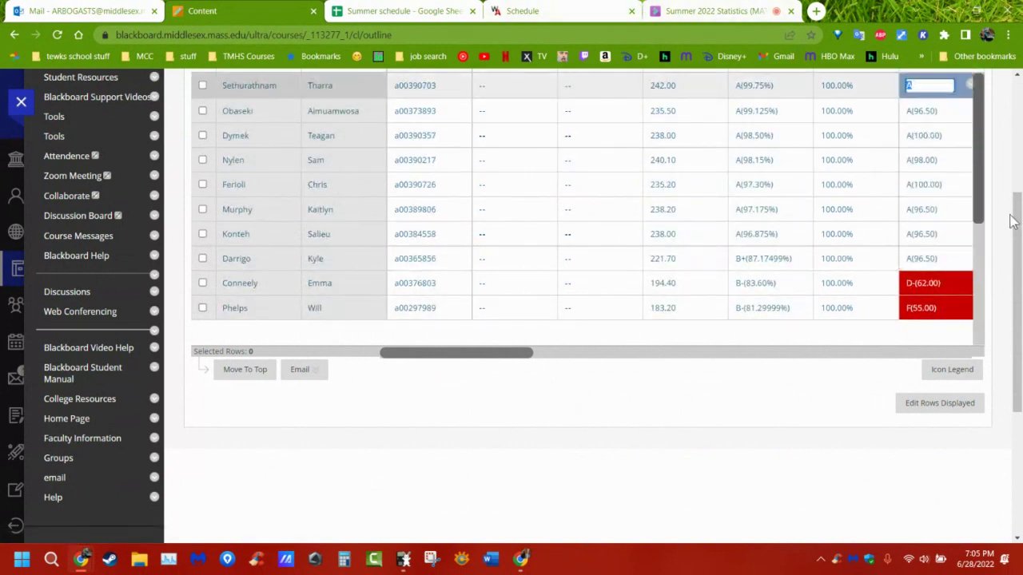
pyautogui.moveTo(1011, 214); pyautogui.dragTo(940, 89)
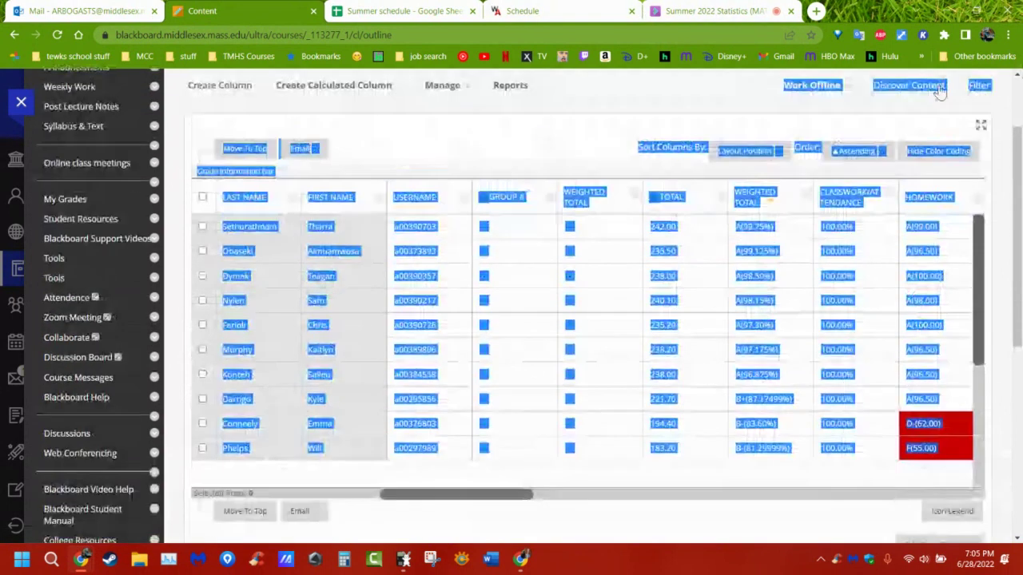
# Step: Switch to the WebAssign schedule and review the section's meeting time and the remaining weeks through Week 10
pyautogui.click(292, 120)
pyautogui.click(519, 11)
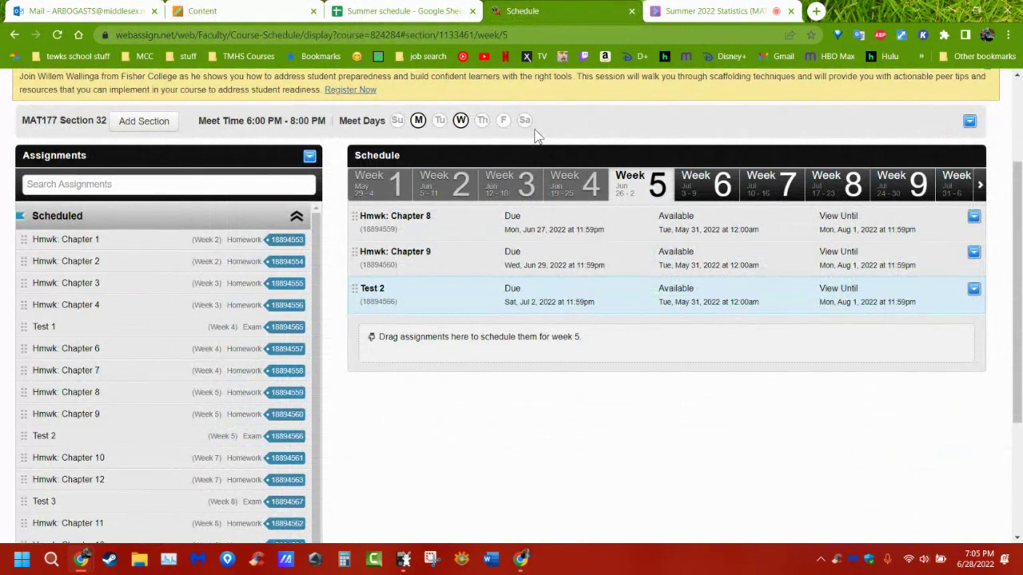
pyautogui.scroll(2, 945, 99)
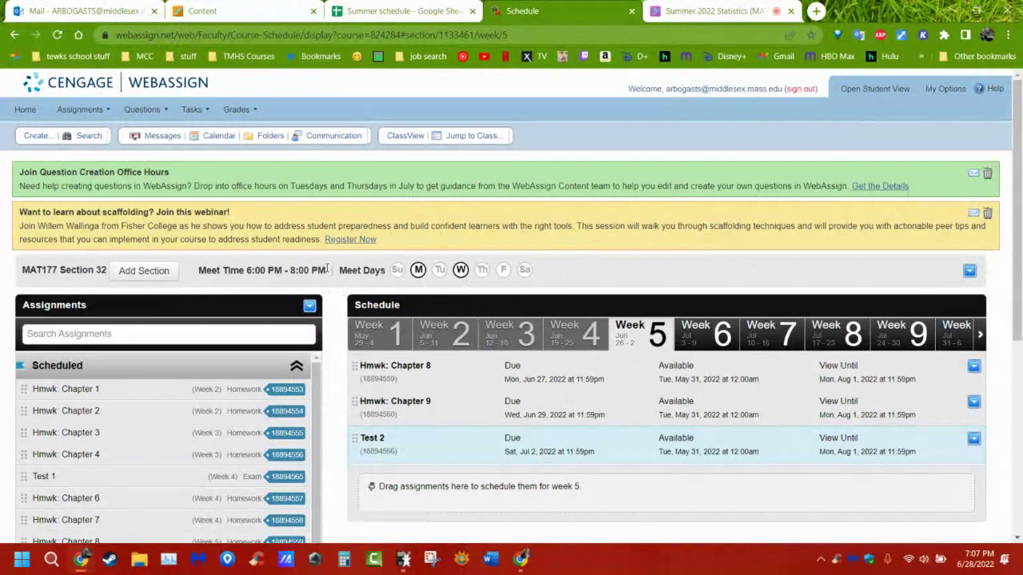
pyautogui.moveTo(326, 269); pyautogui.dragTo(196, 270)
pyautogui.click(577, 272)
pyautogui.click(983, 338)
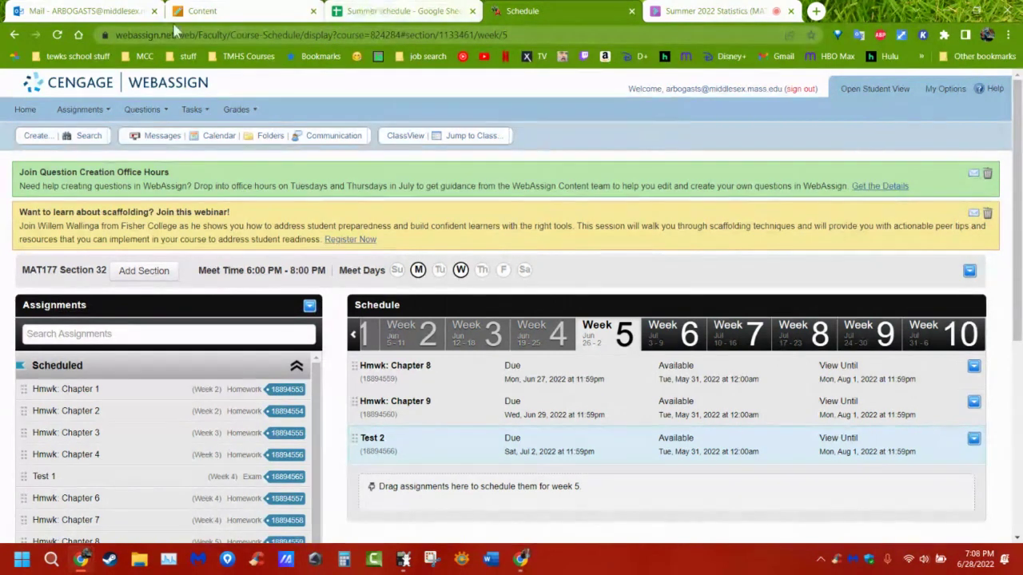
# Step: Switch to the Summer schedule spreadsheet and make the date 1 in cell F7 bold
pyautogui.click(703, 10)
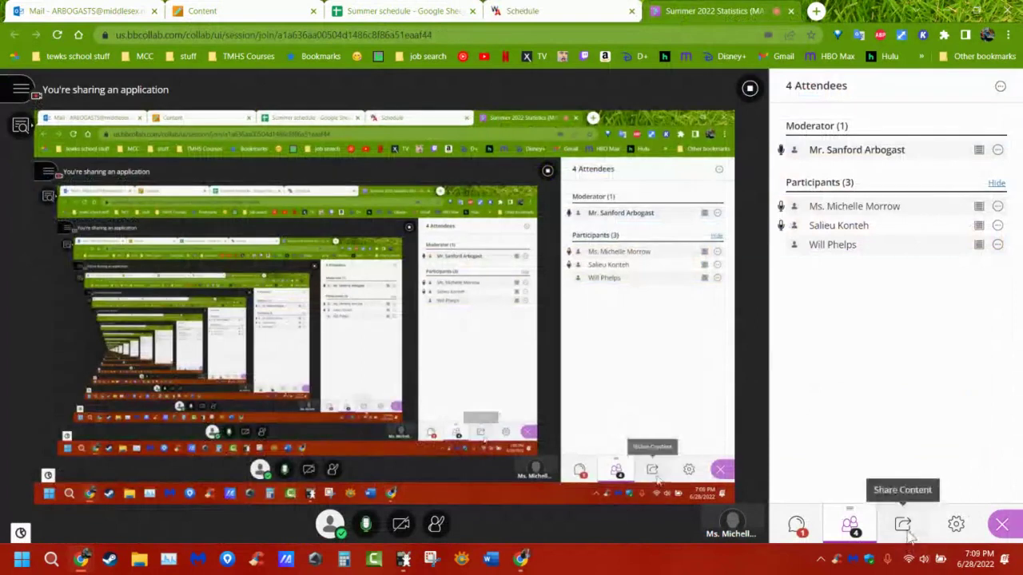
pyautogui.click(428, 12)
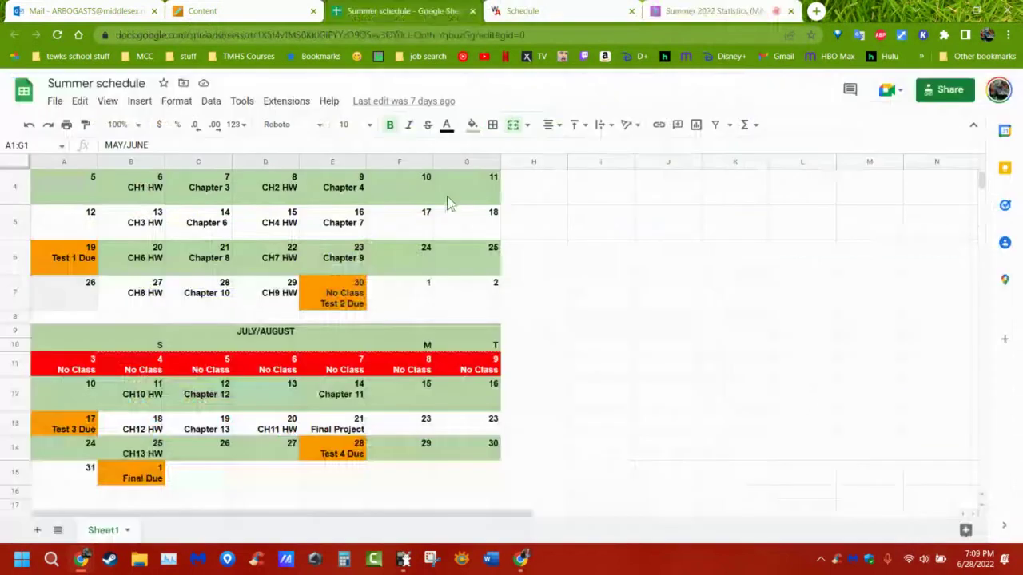
pyautogui.click(344, 296)
pyautogui.click(489, 294)
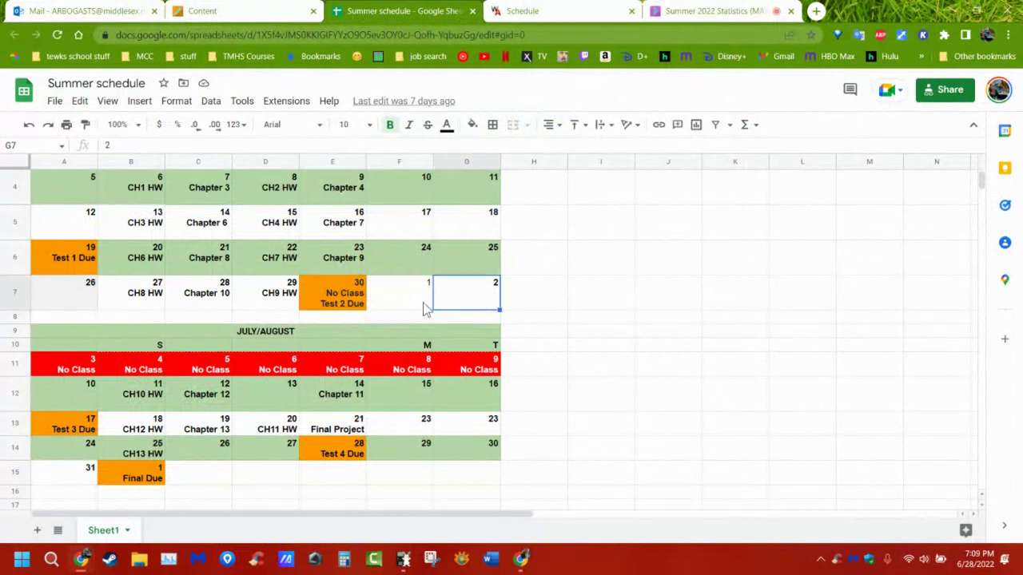
pyautogui.click(427, 306)
pyautogui.click(391, 125)
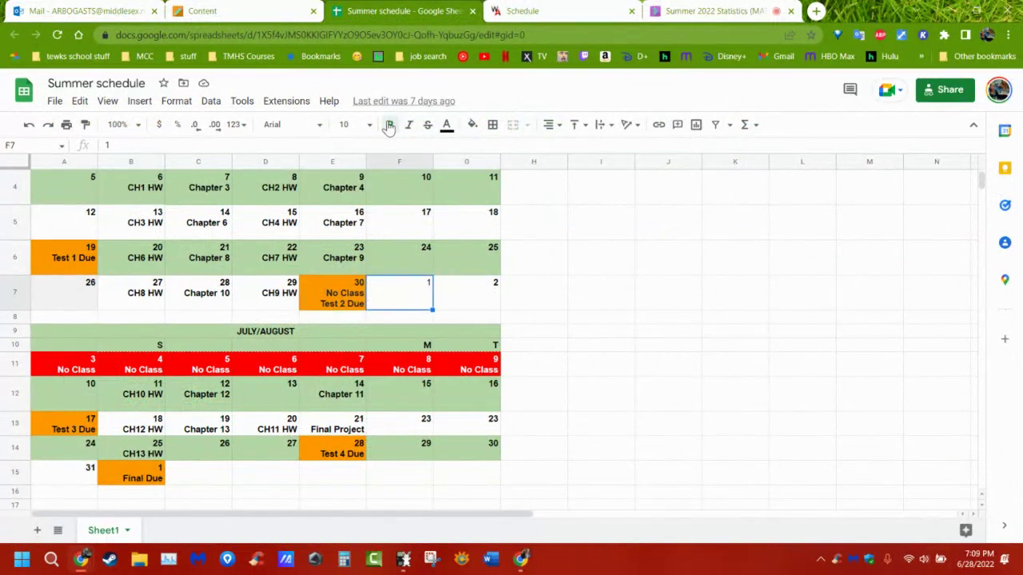
pyautogui.click(471, 296)
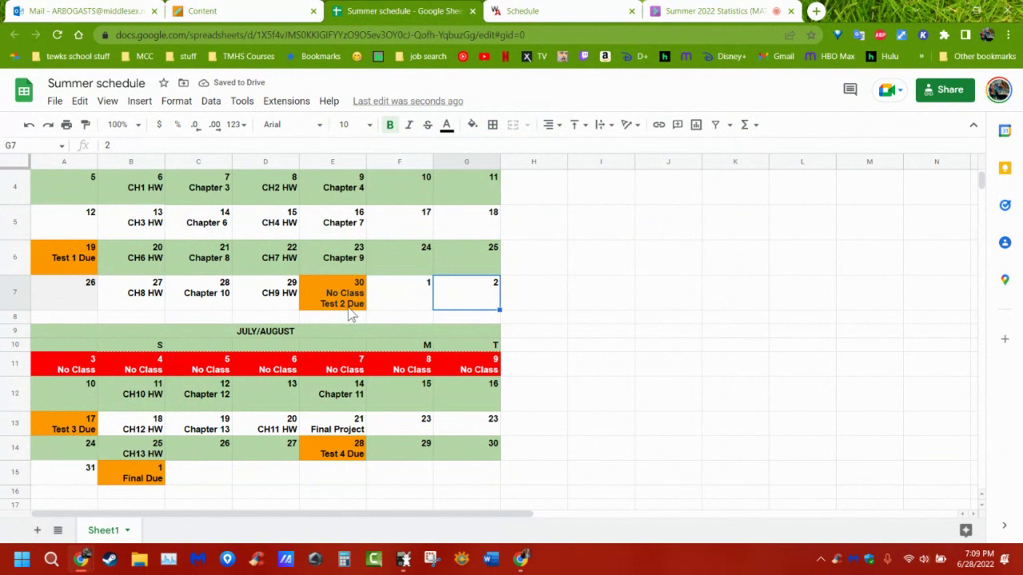
# Step: Recheck the WebAssign schedule and Blackboard grades, return to the Summer 2022 Statistics Collaborate session, and stop sharing the application
pyautogui.click(691, 12)
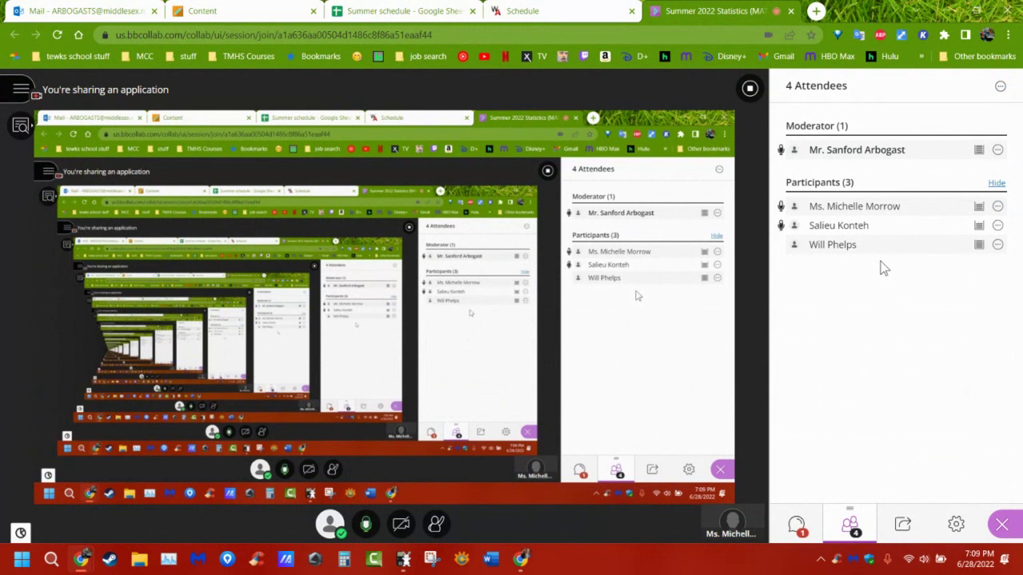
pyautogui.click(557, 18)
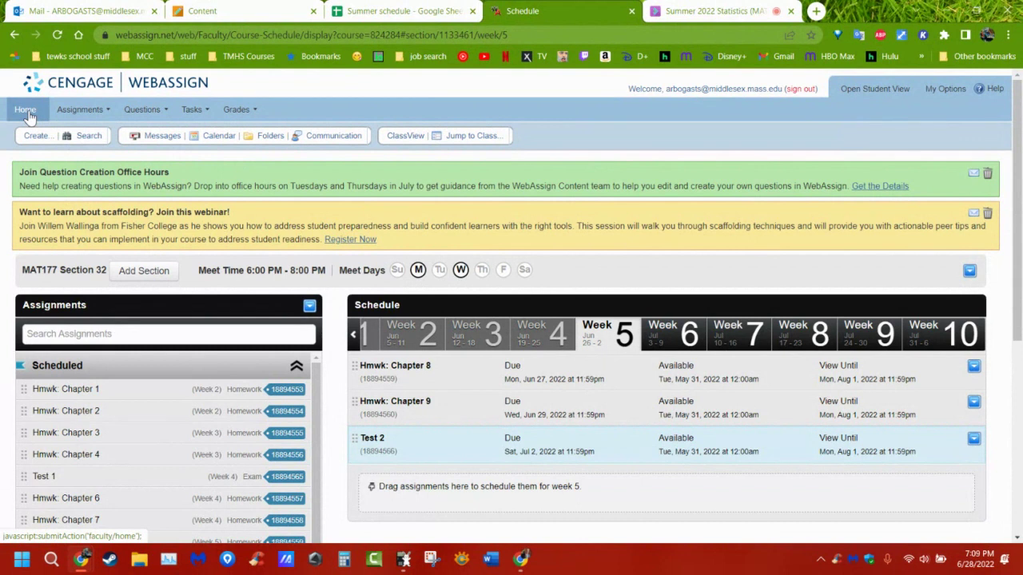
pyautogui.click(239, 11)
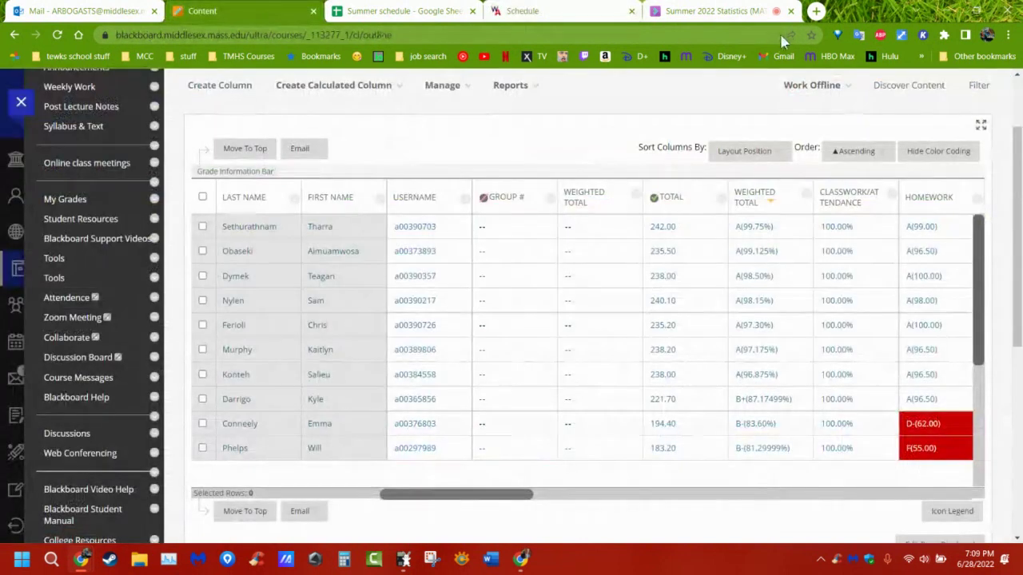
pyautogui.click(703, 11)
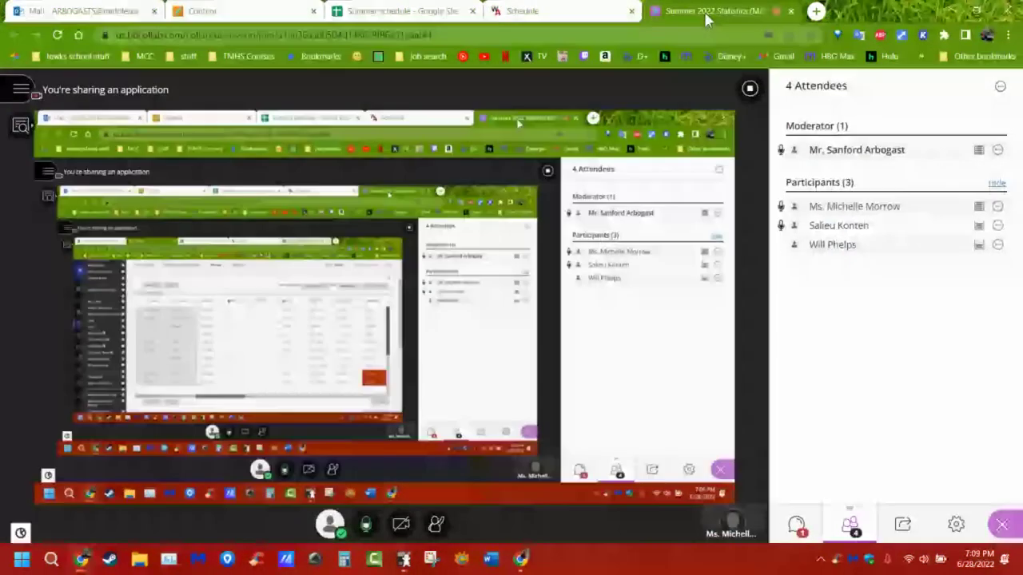
pyautogui.click(903, 526)
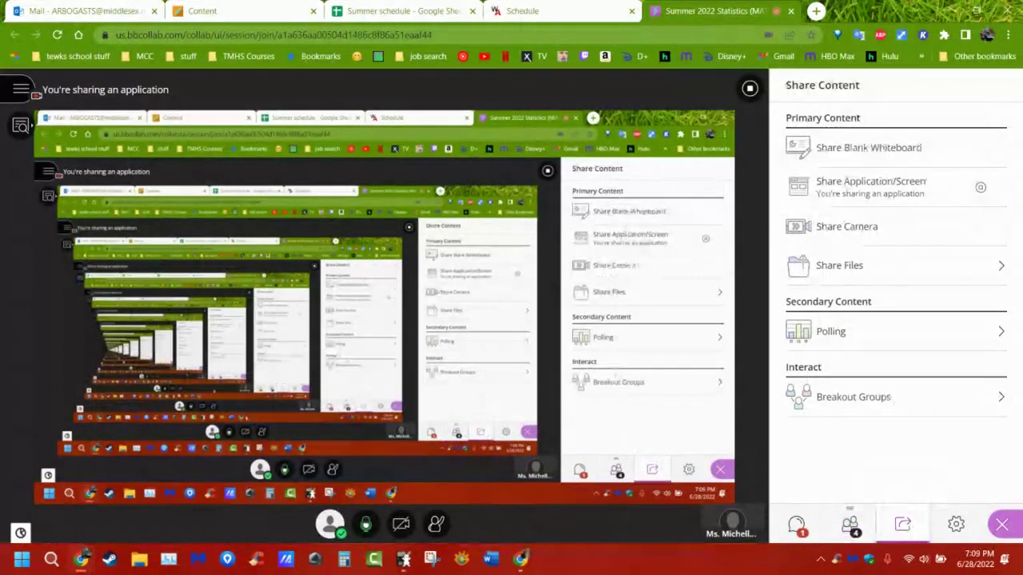
pyautogui.click(751, 90)
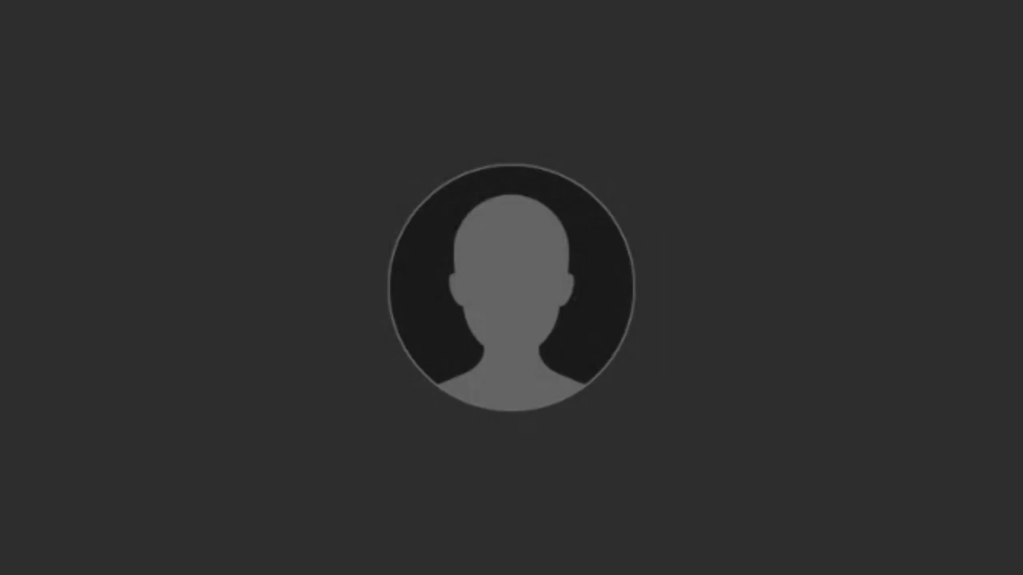